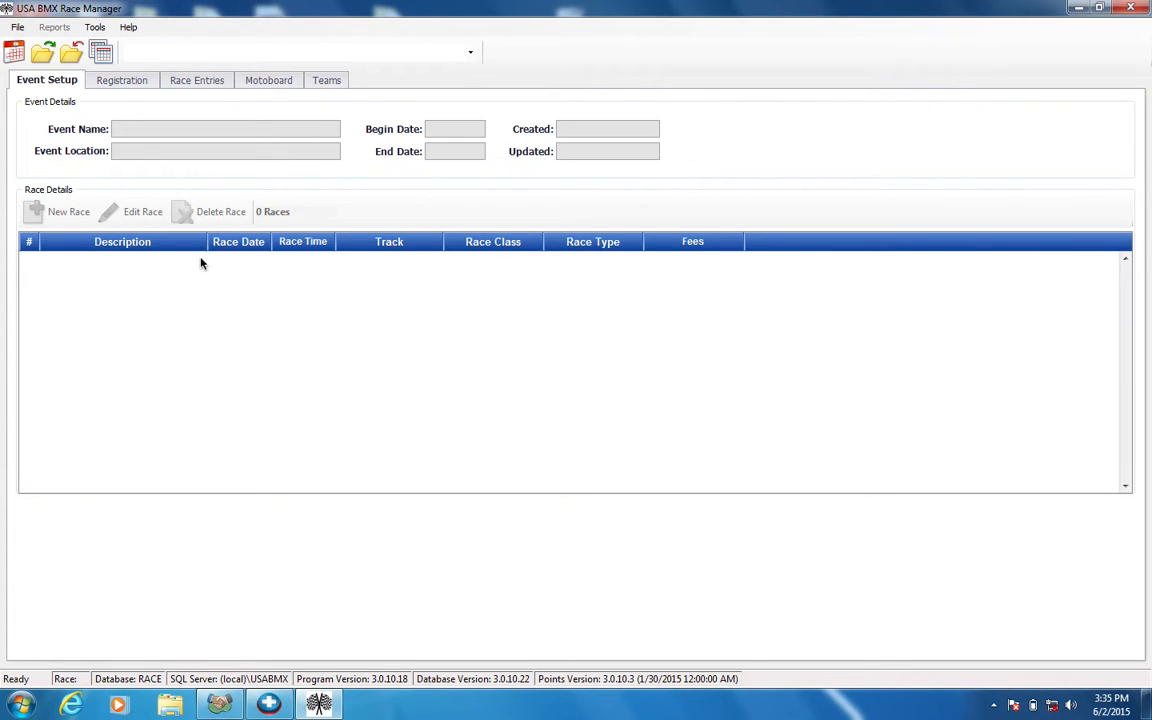
Open the SATURDAY RACE event dated 10/18/2014 and look over its registration page and race entries
{"action": "left_click", "coordinate": [45, 58]}
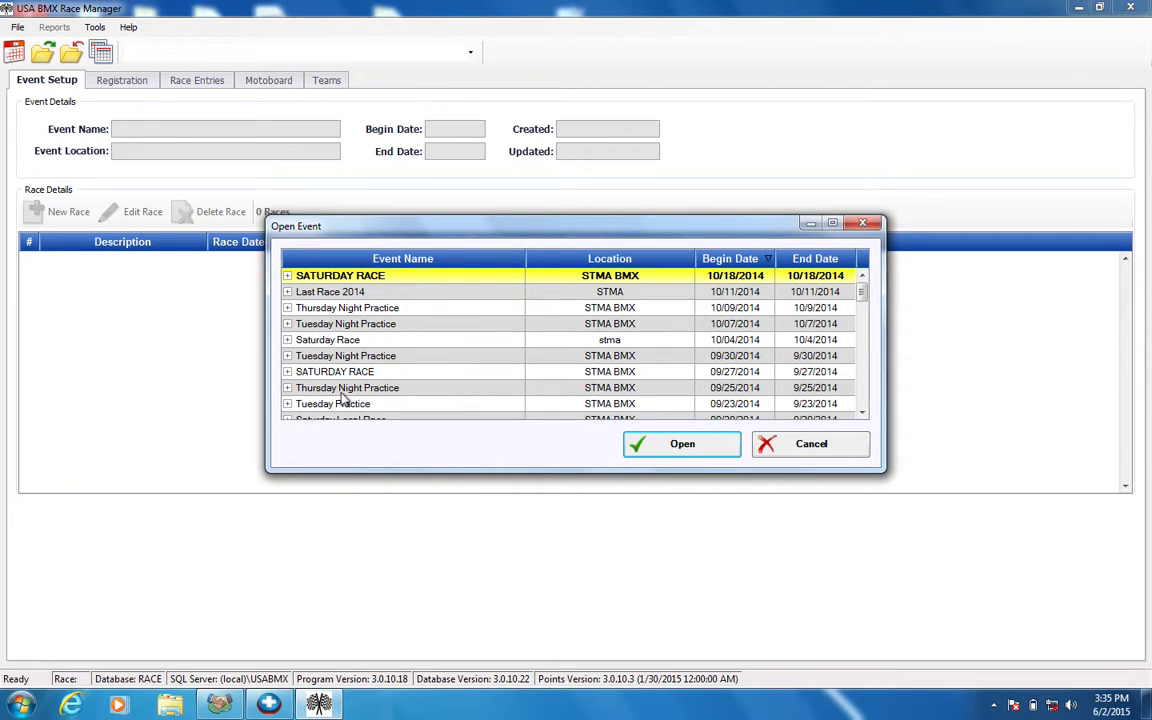
{"action": "left_click", "coordinate": [656, 443]}
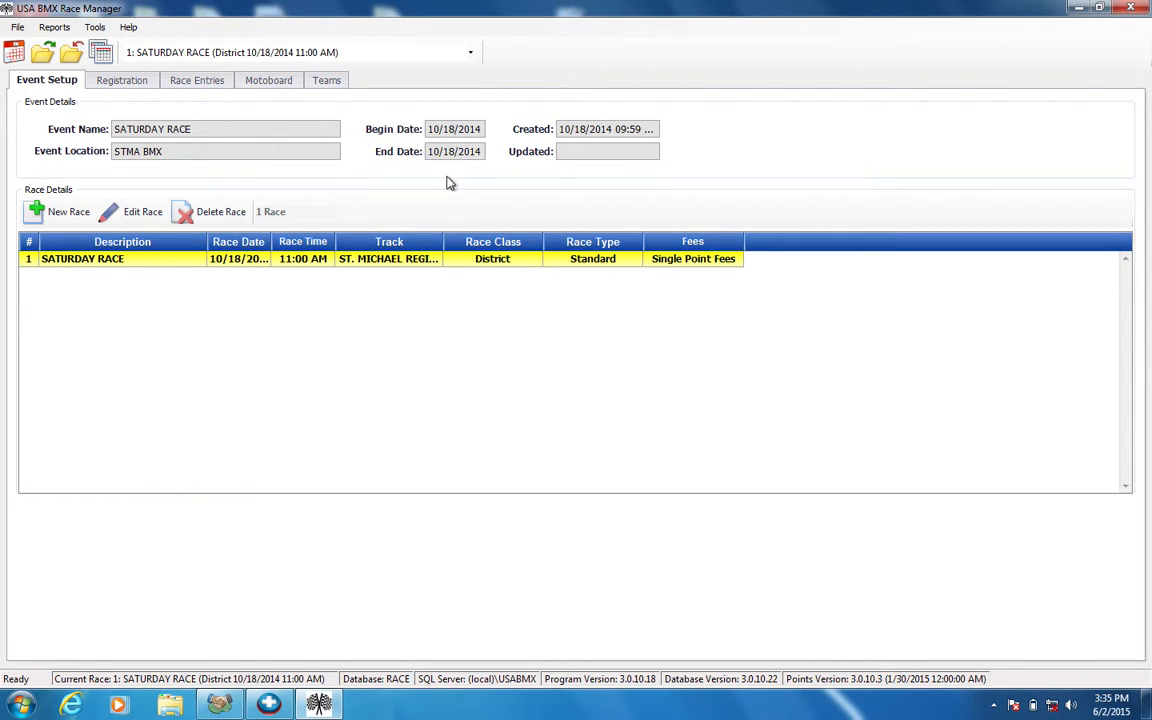
{"action": "left_click", "coordinate": [135, 88]}
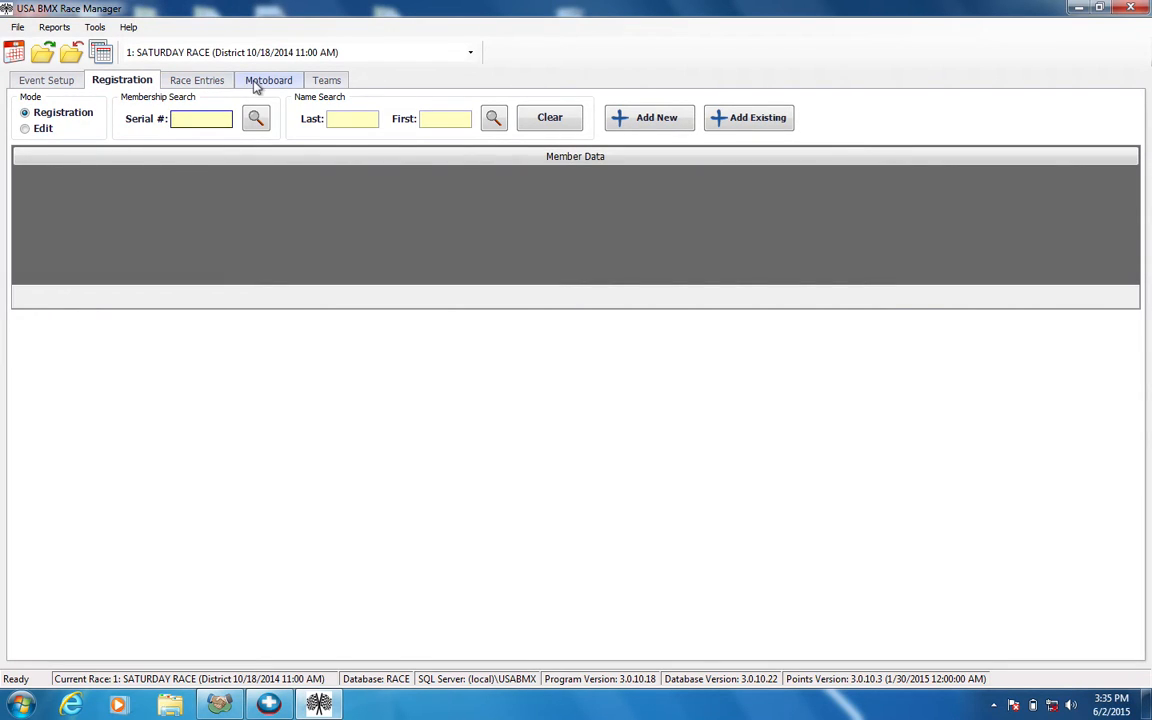
{"action": "left_click", "coordinate": [185, 79]}
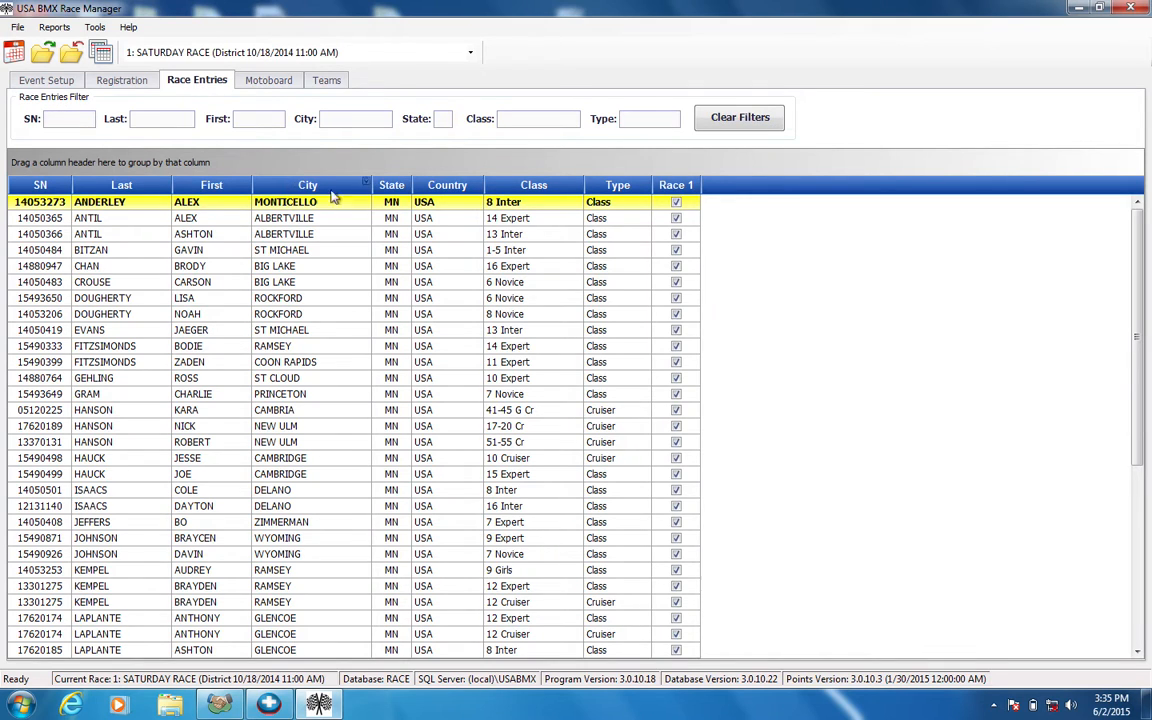
{"action": "mouse_move", "coordinate": [1137, 248]}
{"action": "left_mouse_down"}
{"action": "mouse_move", "coordinate": [1138, 441]}
{"action": "mouse_move", "coordinate": [1137, 240]}
{"action": "left_mouse_up"}
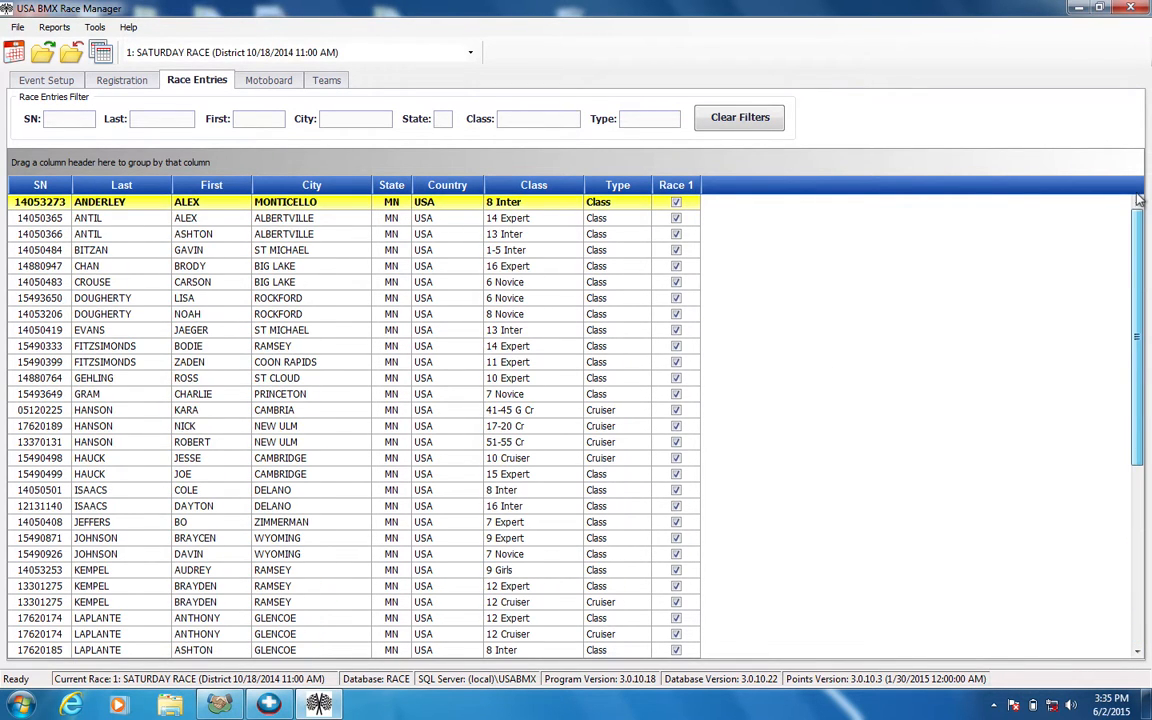
Refresh the race's motoboard so the class counts reflect the race entries
{"action": "left_click", "coordinate": [269, 80]}
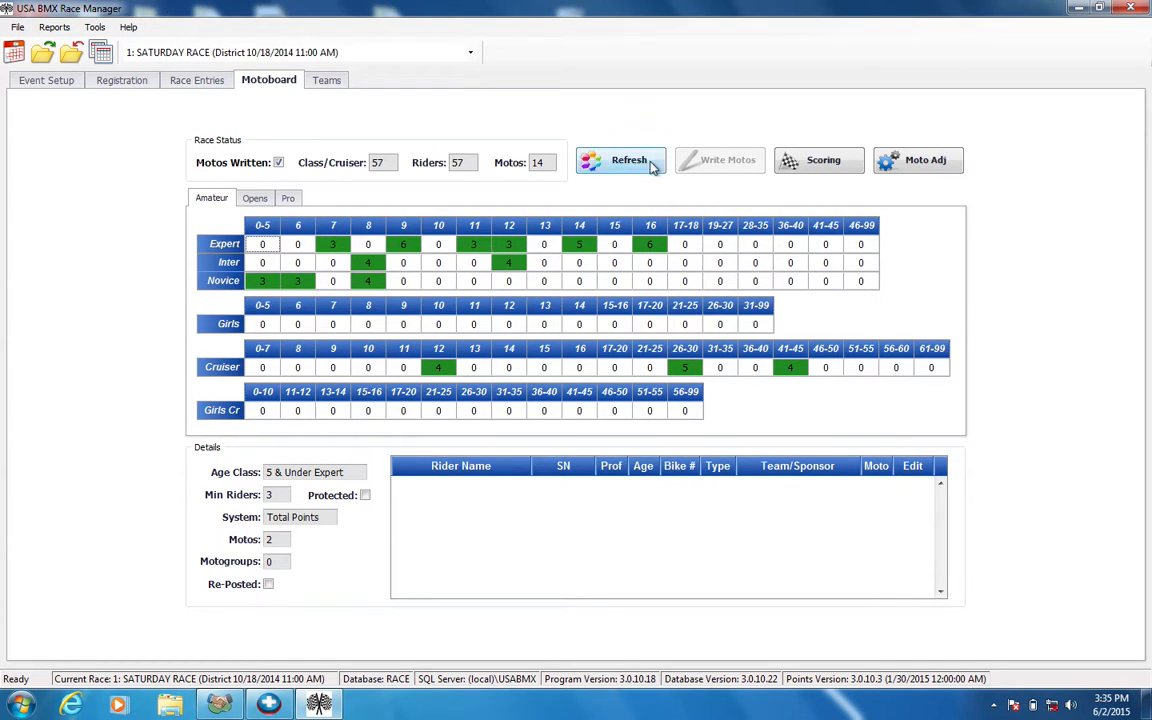
{"action": "left_click", "coordinate": [652, 166]}
{"action": "left_click", "coordinate": [565, 436]}
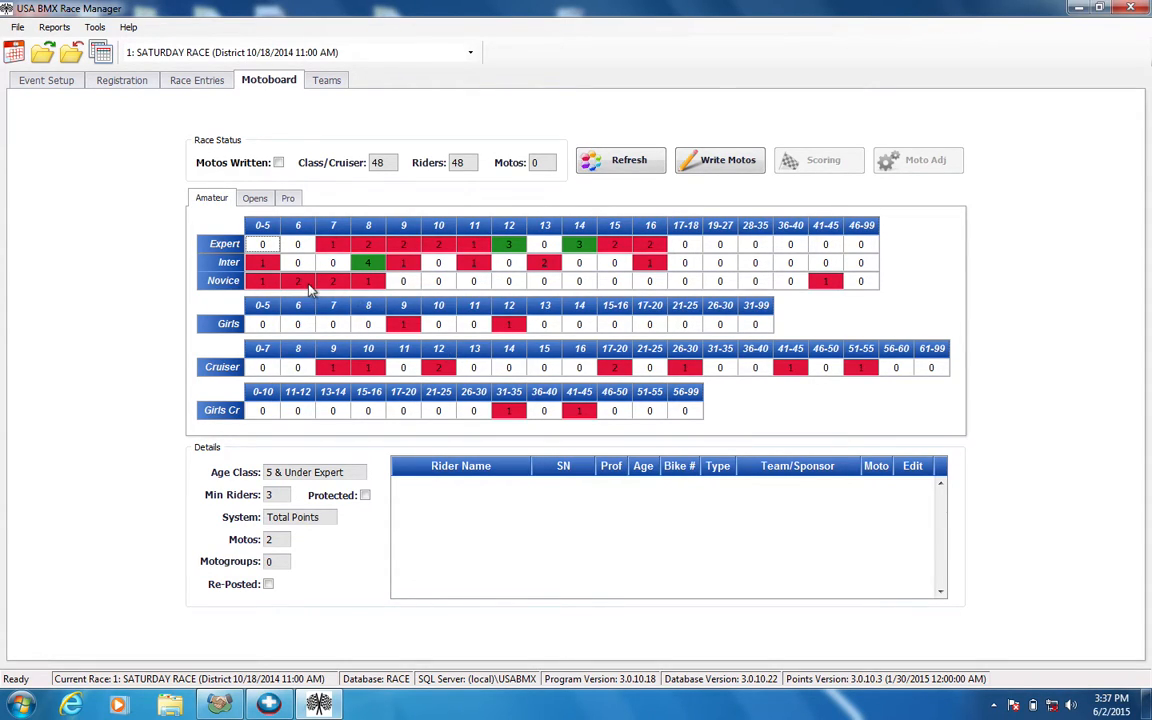
Examine the riders in the 5 & Under, 6, 7, 8 and 41-45 Novice classes
{"action": "left_click", "coordinate": [266, 284]}
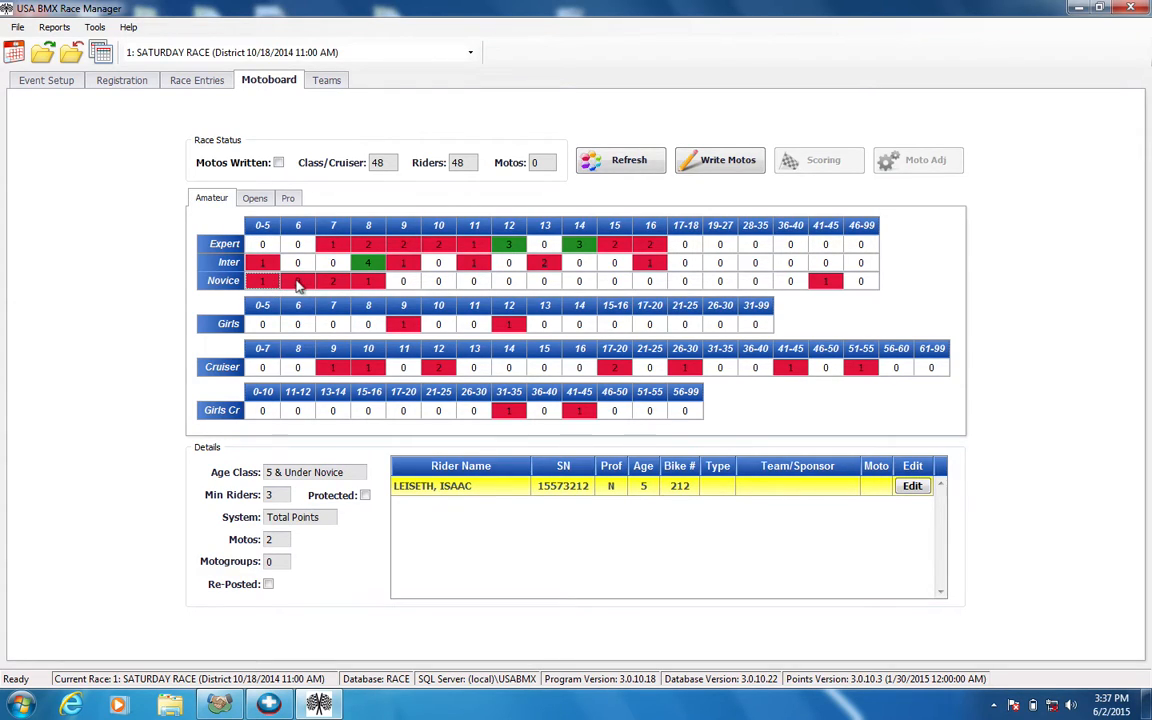
{"action": "left_click", "coordinate": [296, 283]}
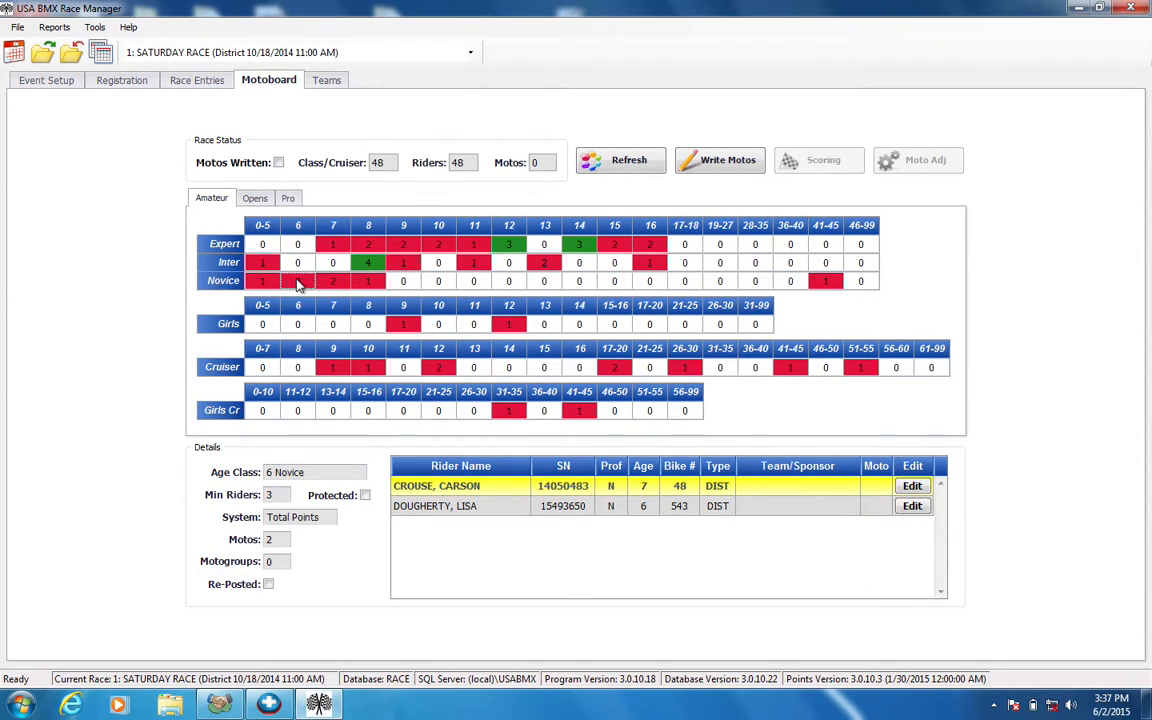
{"action": "left_click", "coordinate": [269, 280]}
{"action": "left_click", "coordinate": [302, 280]}
{"action": "left_click", "coordinate": [328, 284]}
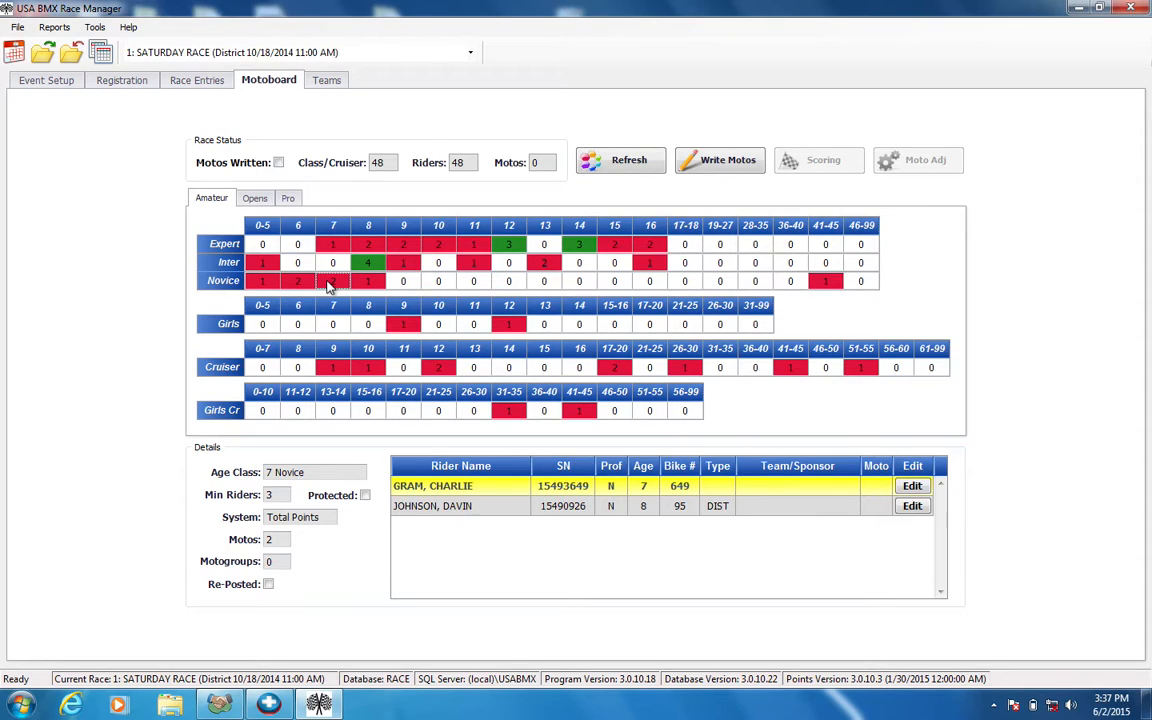
{"action": "left_click", "coordinate": [363, 284]}
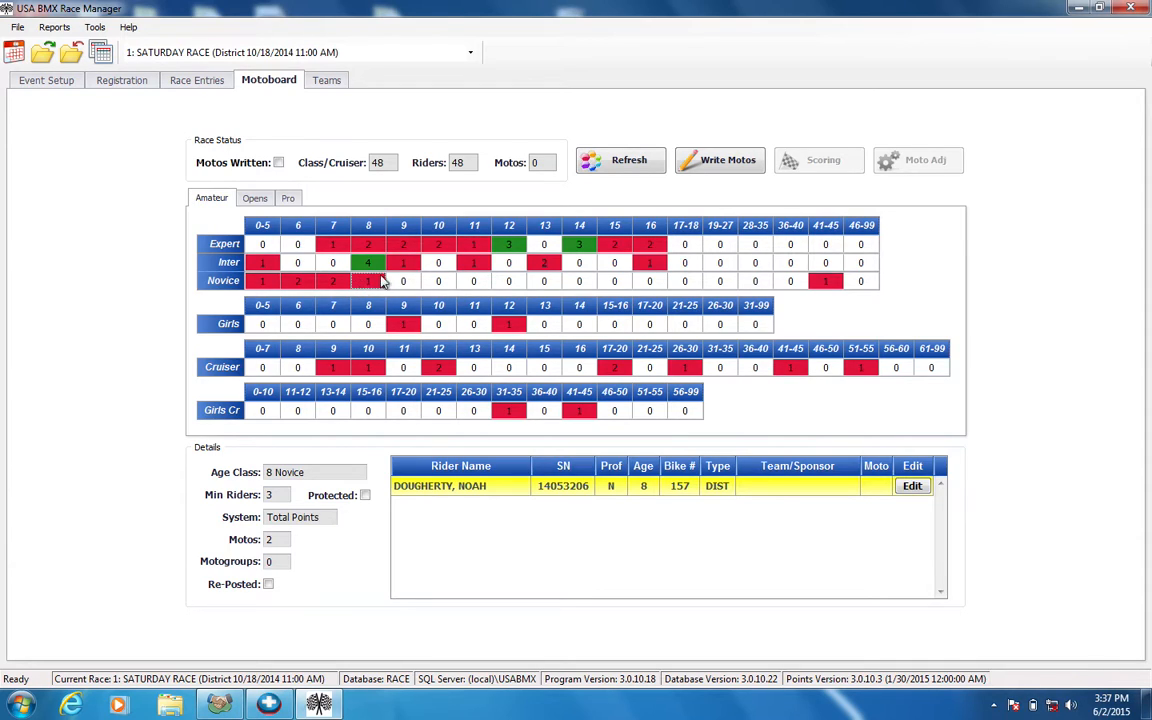
{"action": "left_click", "coordinate": [826, 284]}
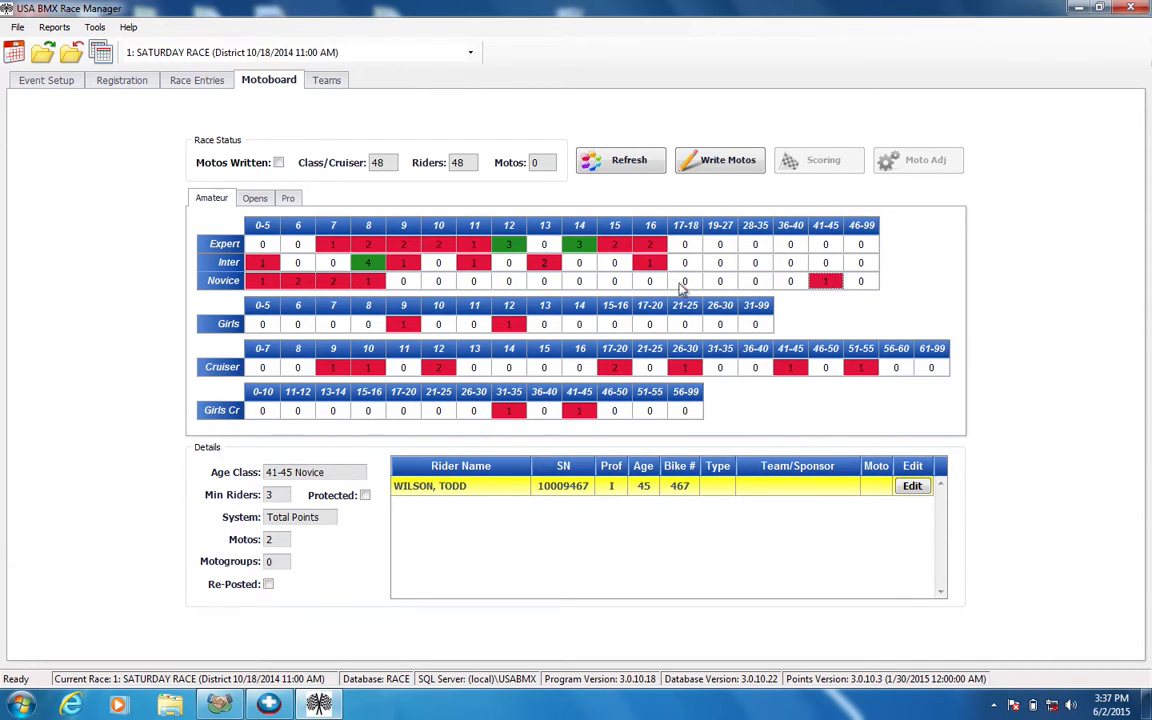
{"action": "left_click", "coordinate": [368, 283]}
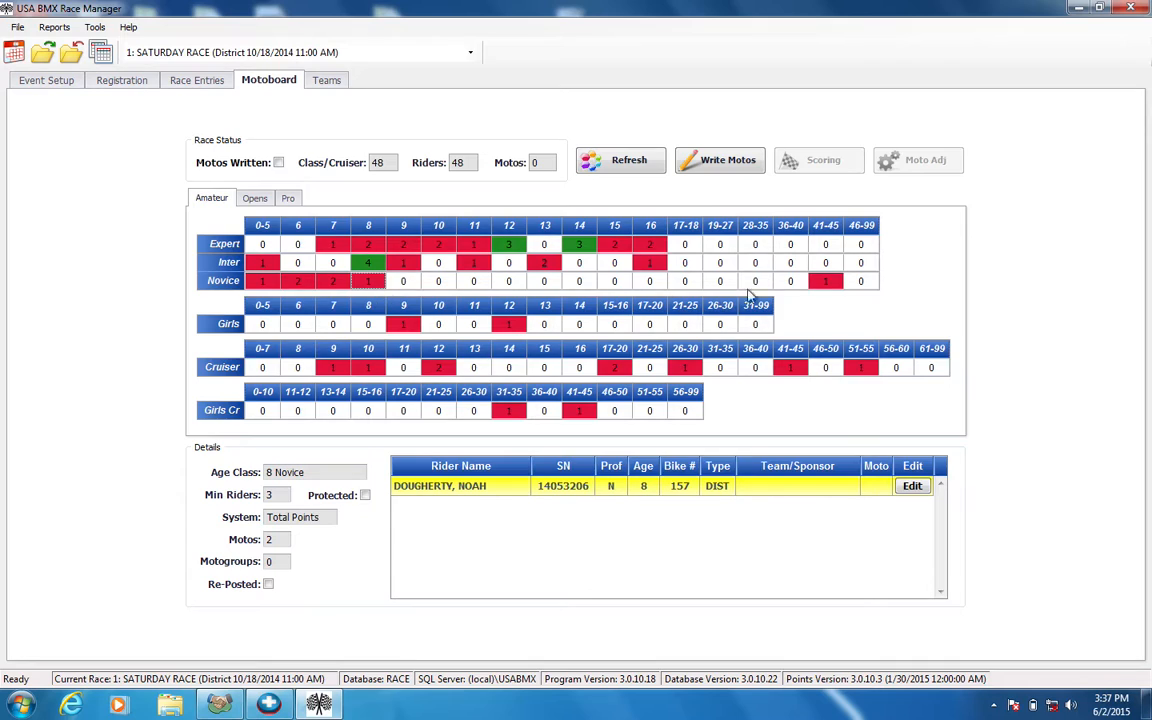
{"action": "left_click", "coordinate": [828, 283]}
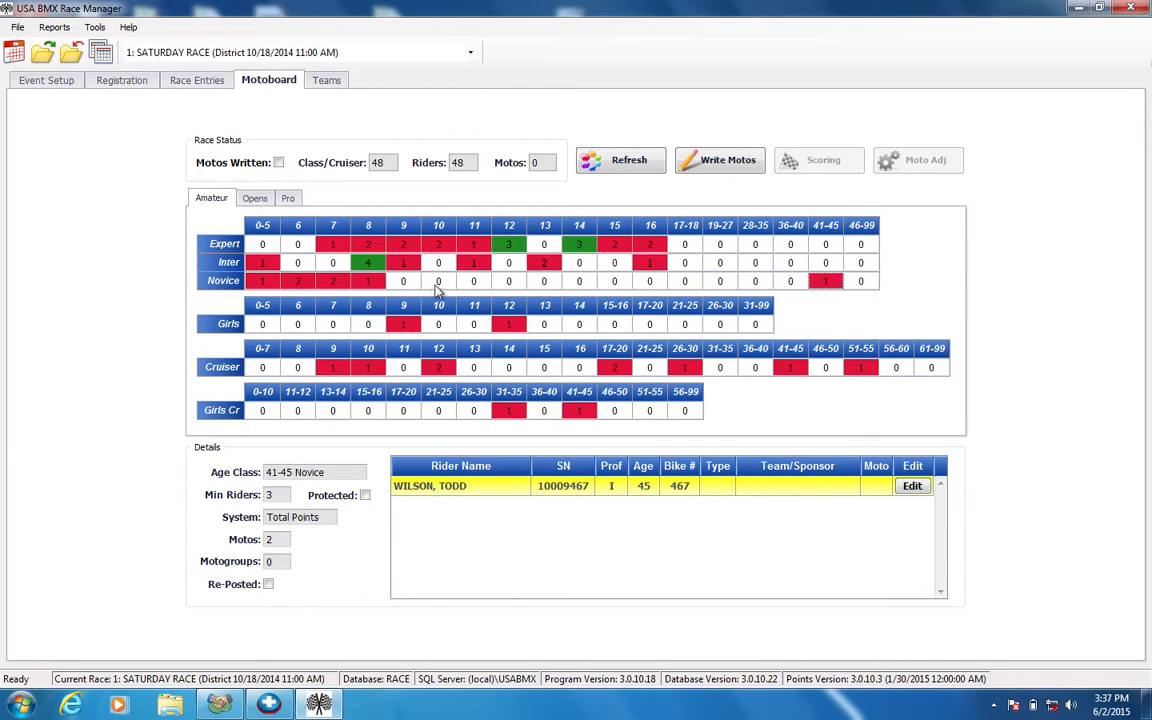
{"action": "left_click", "coordinate": [338, 281]}
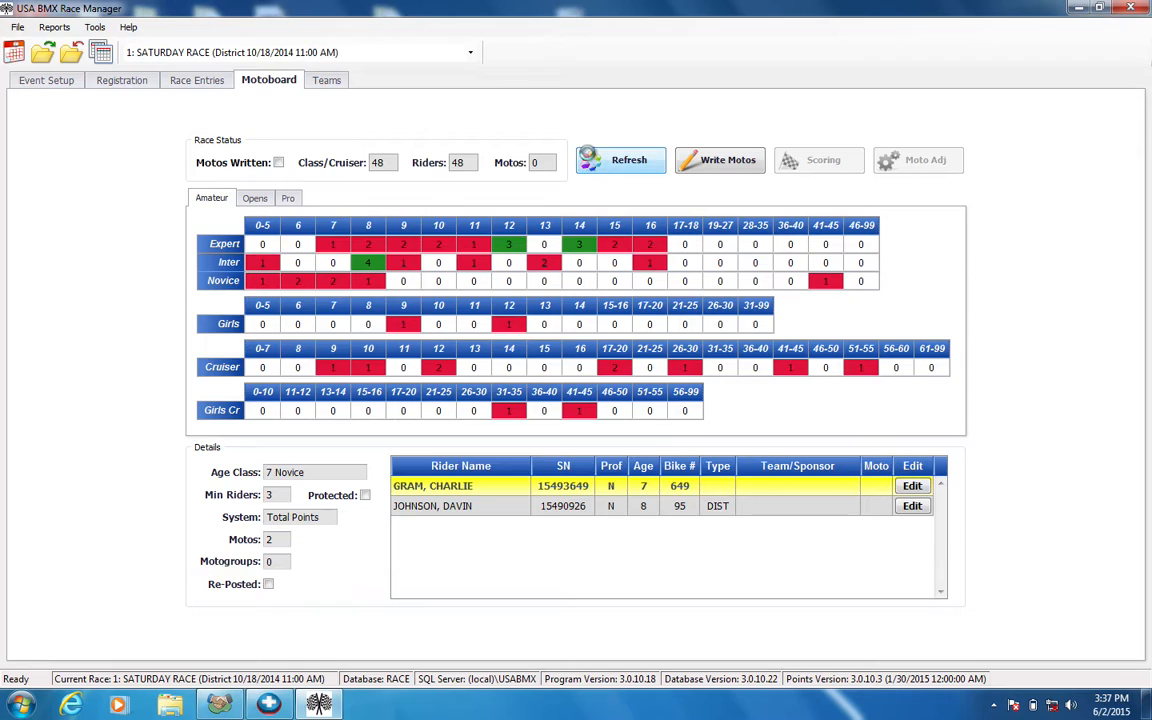
Refresh the motoboard and check the Opens and Pro classes before returning to the Amateur classes
{"action": "left_click", "coordinate": [620, 160]}
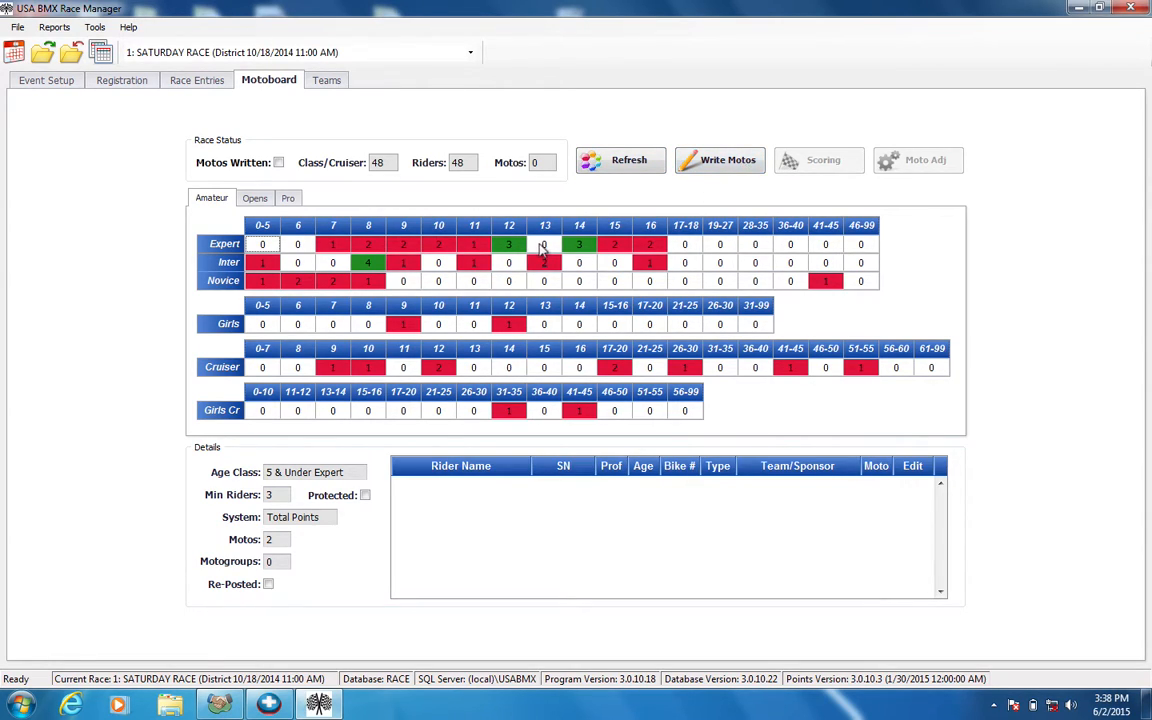
{"action": "left_click", "coordinate": [255, 199]}
{"action": "left_click", "coordinate": [289, 199]}
{"action": "left_click", "coordinate": [251, 201]}
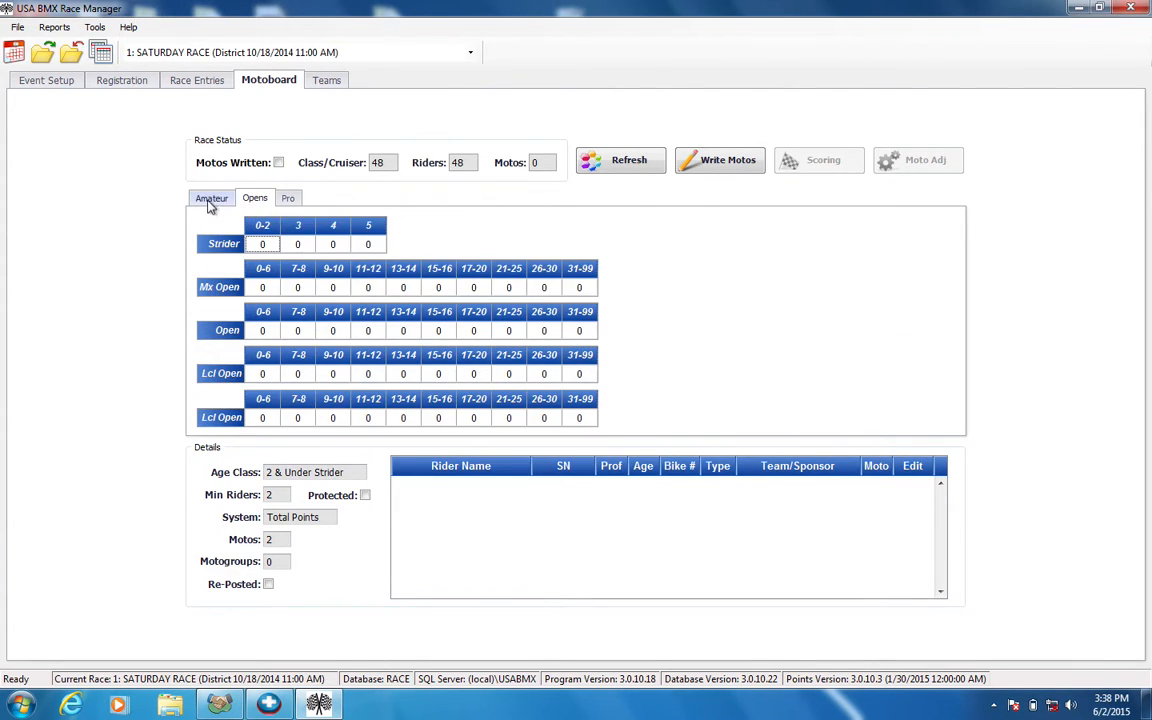
{"action": "left_click", "coordinate": [210, 203]}
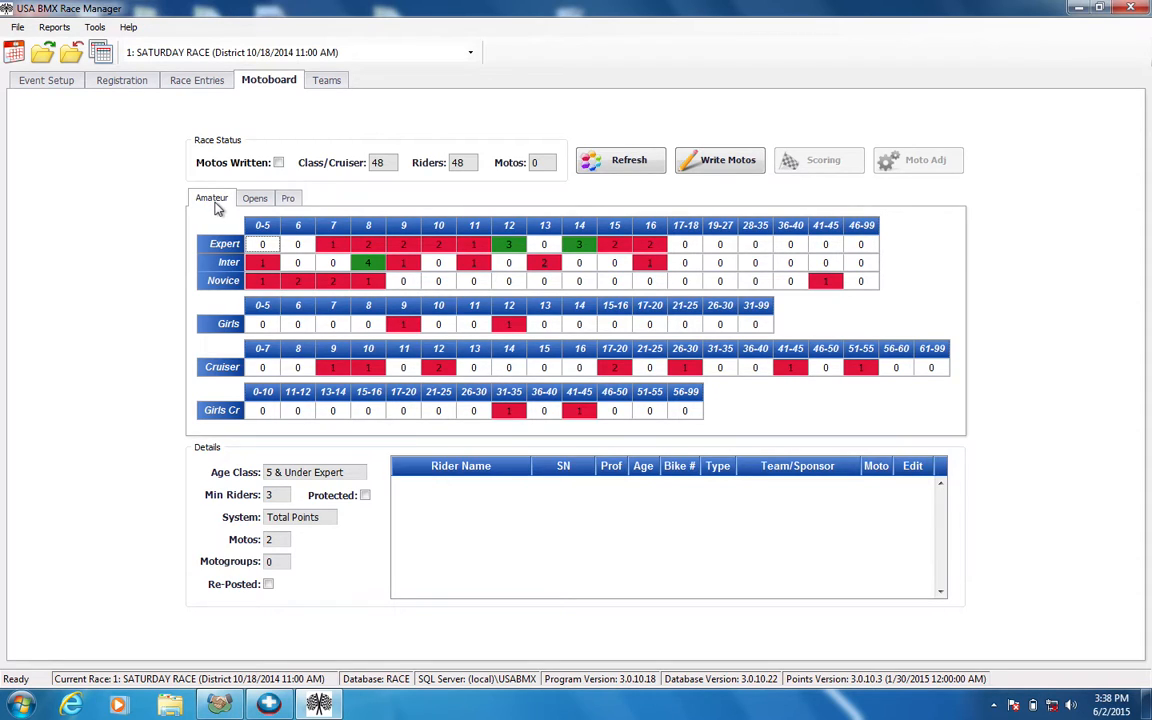
Check the riders in the 9, 8, 13 and 16 Intermediate classes and in 16 Expert
{"action": "left_click", "coordinate": [405, 267]}
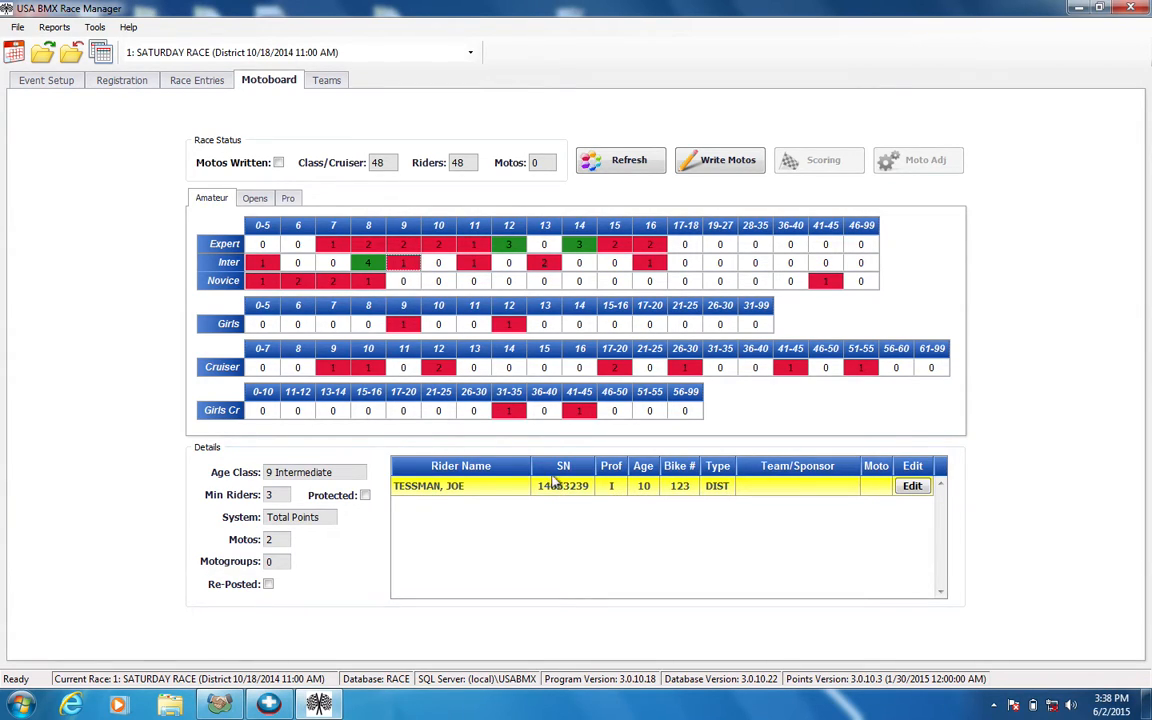
{"action": "left_click", "coordinate": [368, 263]}
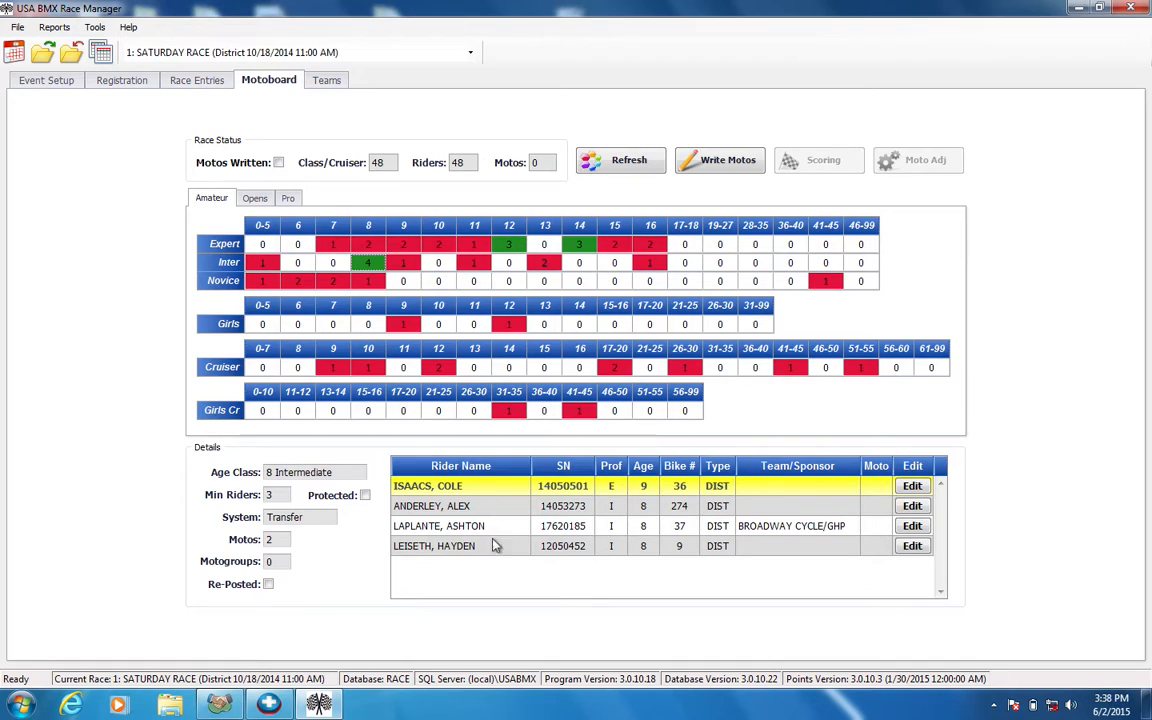
{"action": "left_click", "coordinate": [552, 264]}
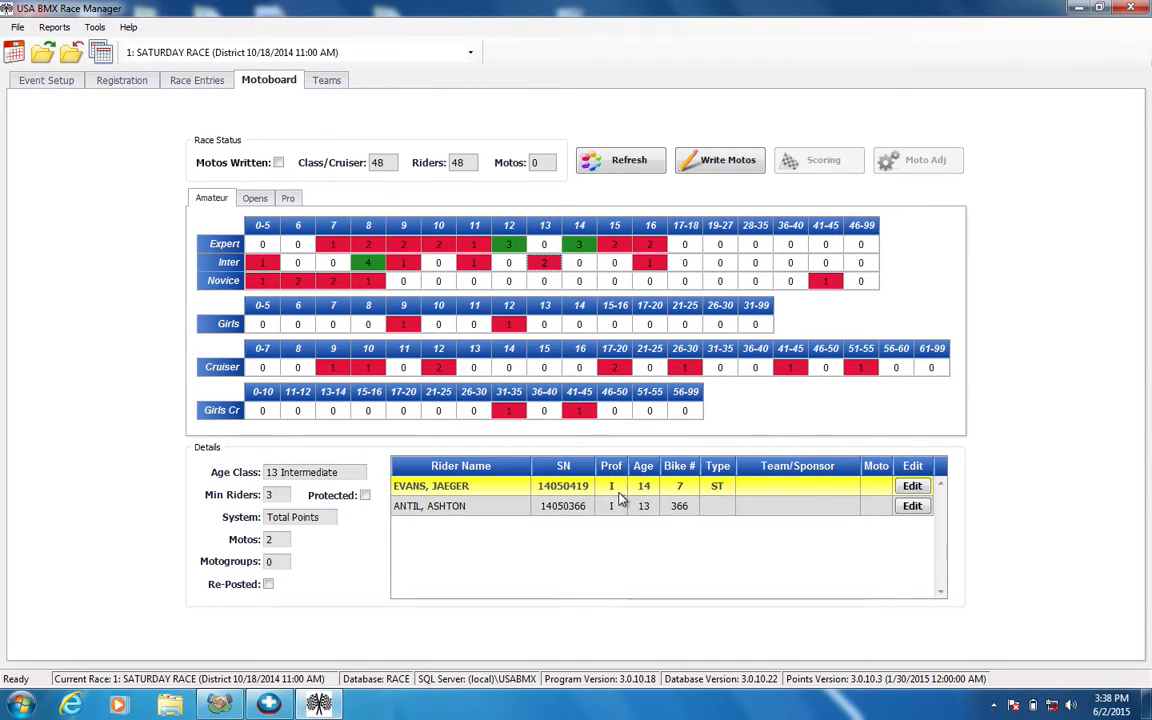
{"action": "left_click", "coordinate": [651, 263]}
{"action": "left_click", "coordinate": [650, 247]}
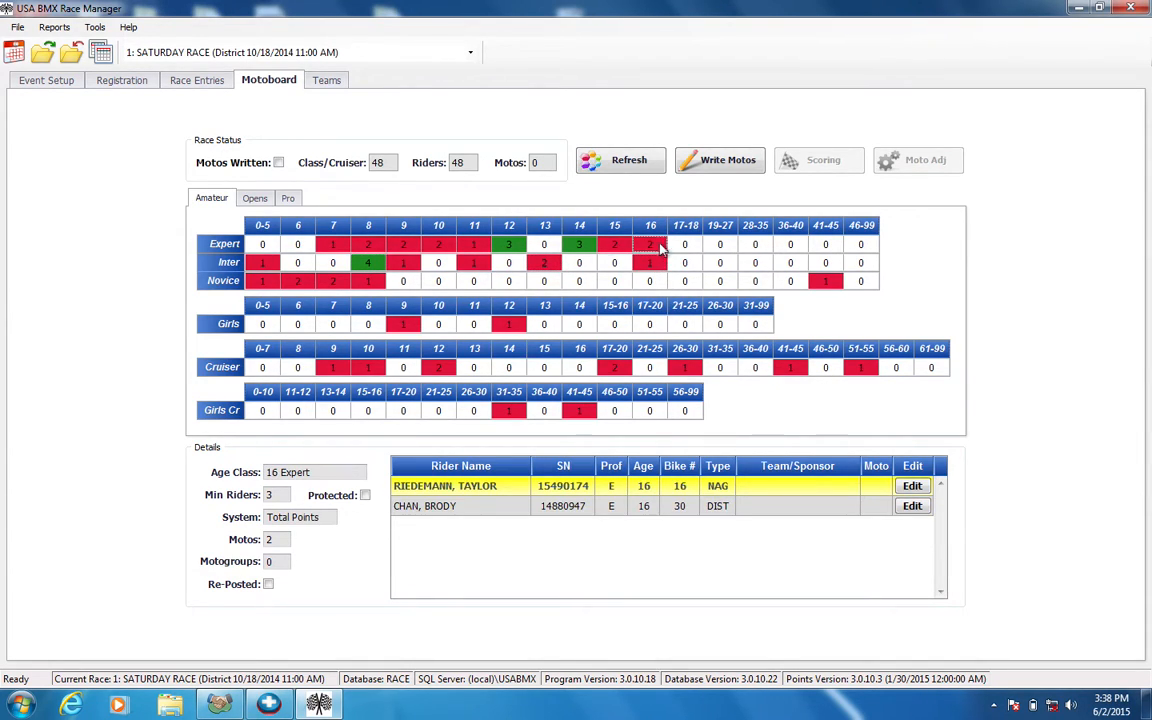
Write the race's motos and review the resulting rider groups in 8 Intermediate, 8 Novice and 6 Novice
{"action": "left_click", "coordinate": [735, 160]}
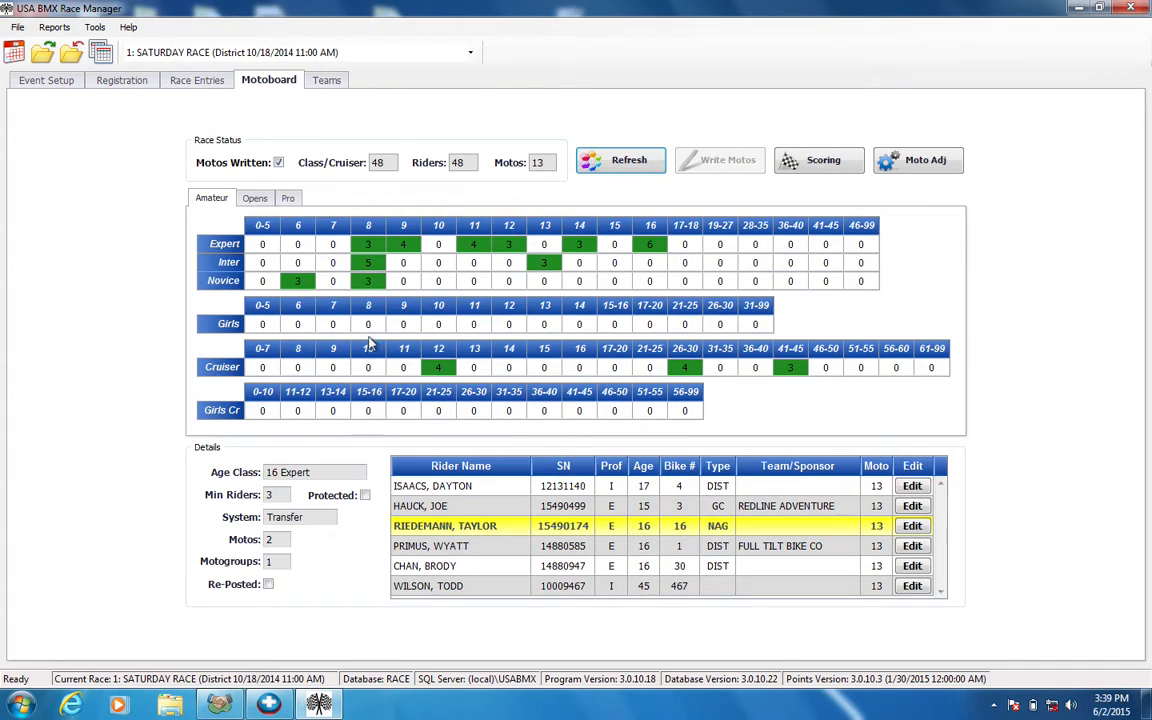
{"action": "left_click", "coordinate": [369, 262]}
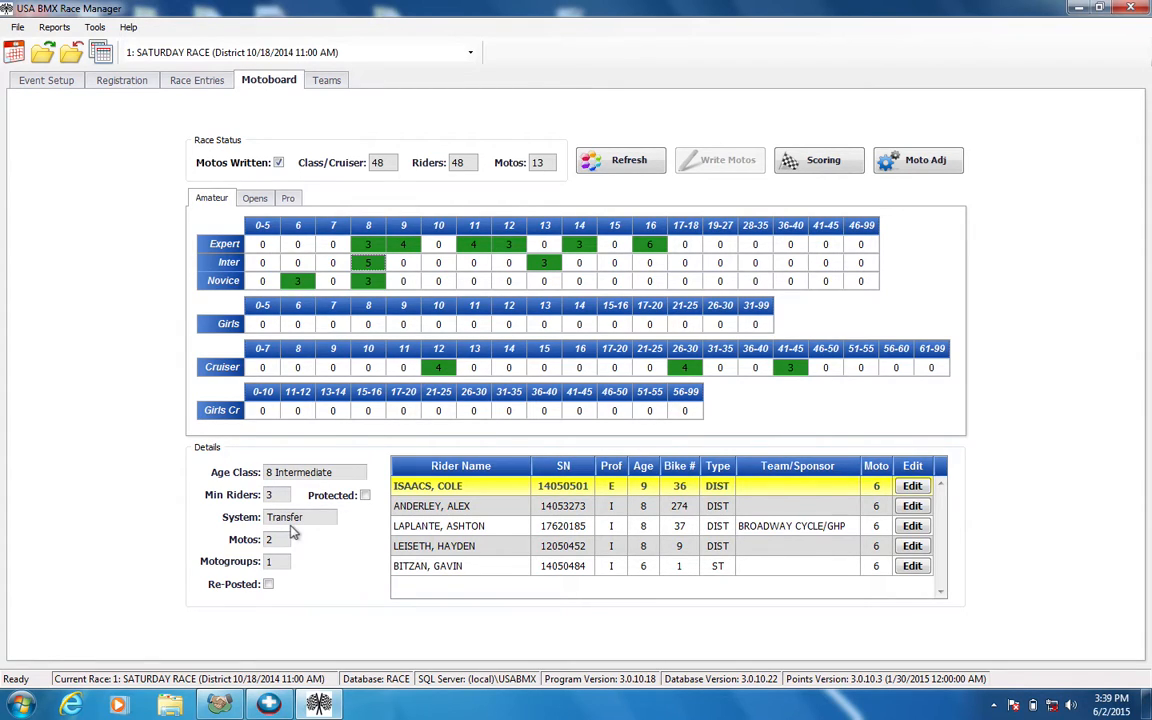
{"action": "left_click", "coordinate": [369, 281]}
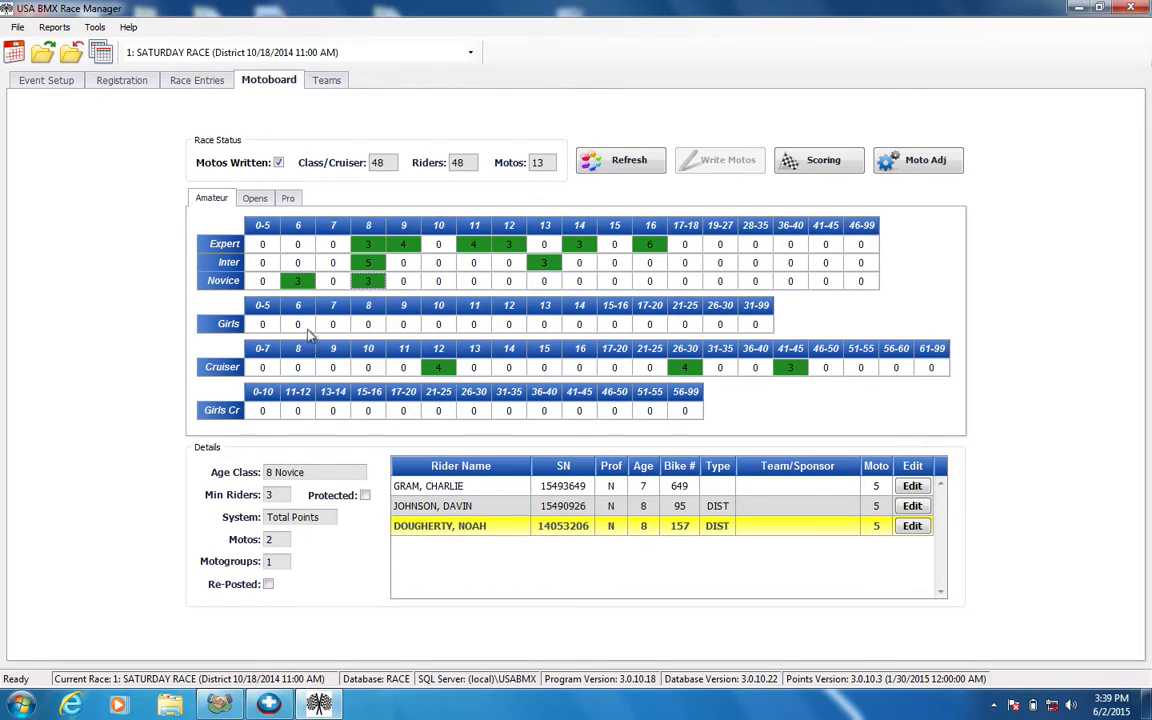
{"action": "left_click", "coordinate": [311, 285]}
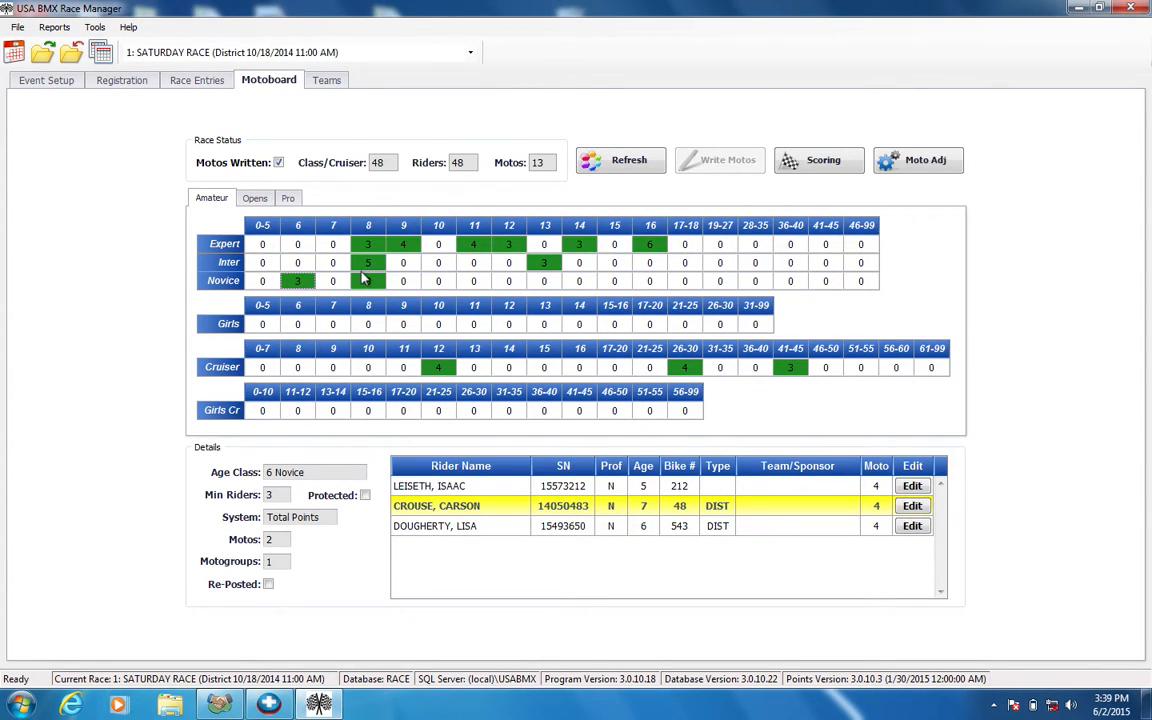
Change the 6 Novice rider with District bike number 48 to bike number type State and number 9, and save
{"action": "left_click", "coordinate": [669, 531]}
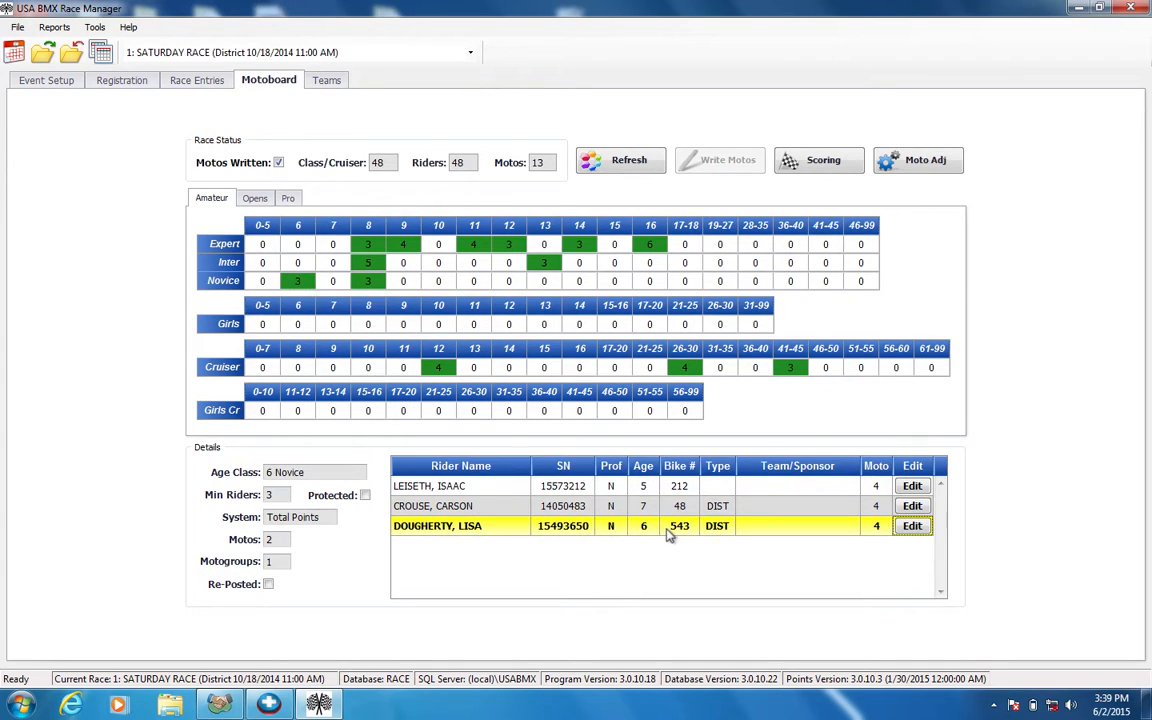
{"action": "left_click", "coordinate": [688, 488]}
{"action": "left_click", "coordinate": [678, 508]}
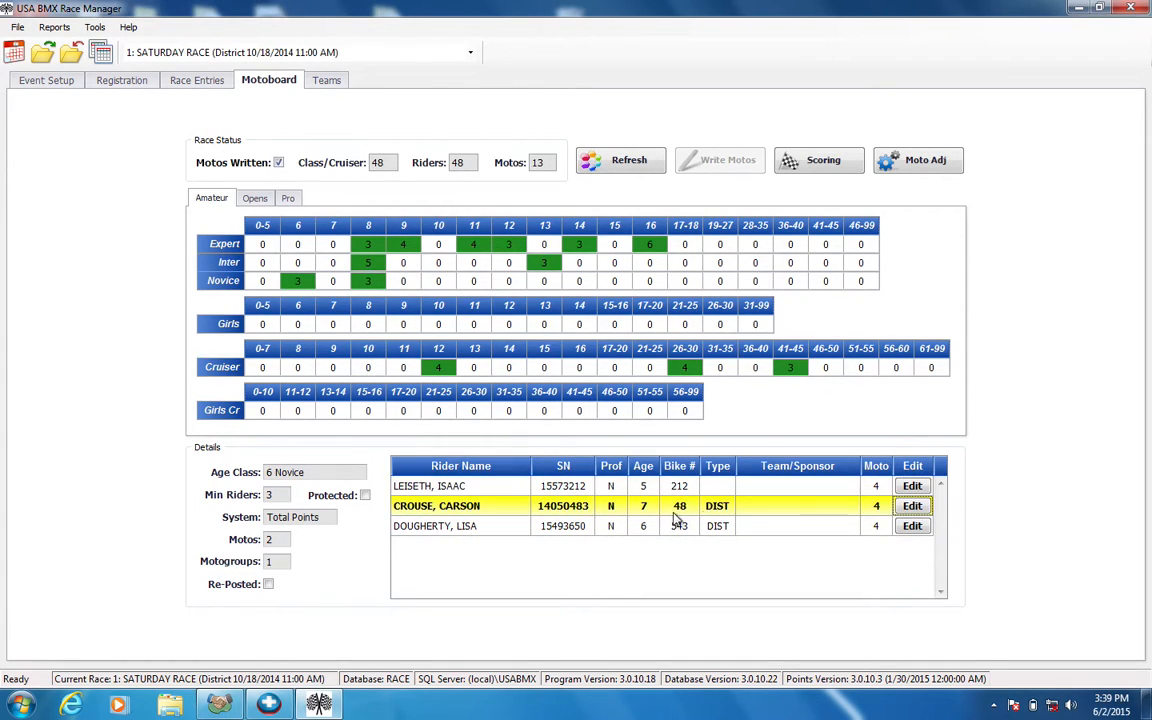
{"action": "left_click", "coordinate": [908, 507]}
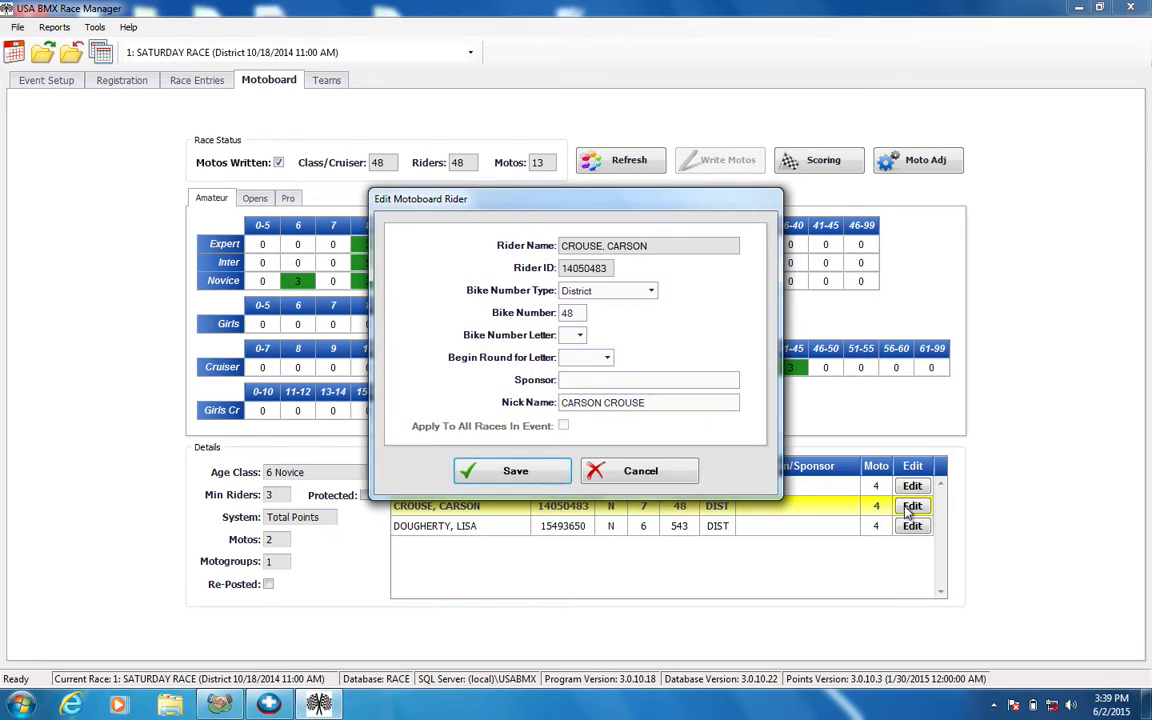
{"action": "left_click", "coordinate": [620, 480]}
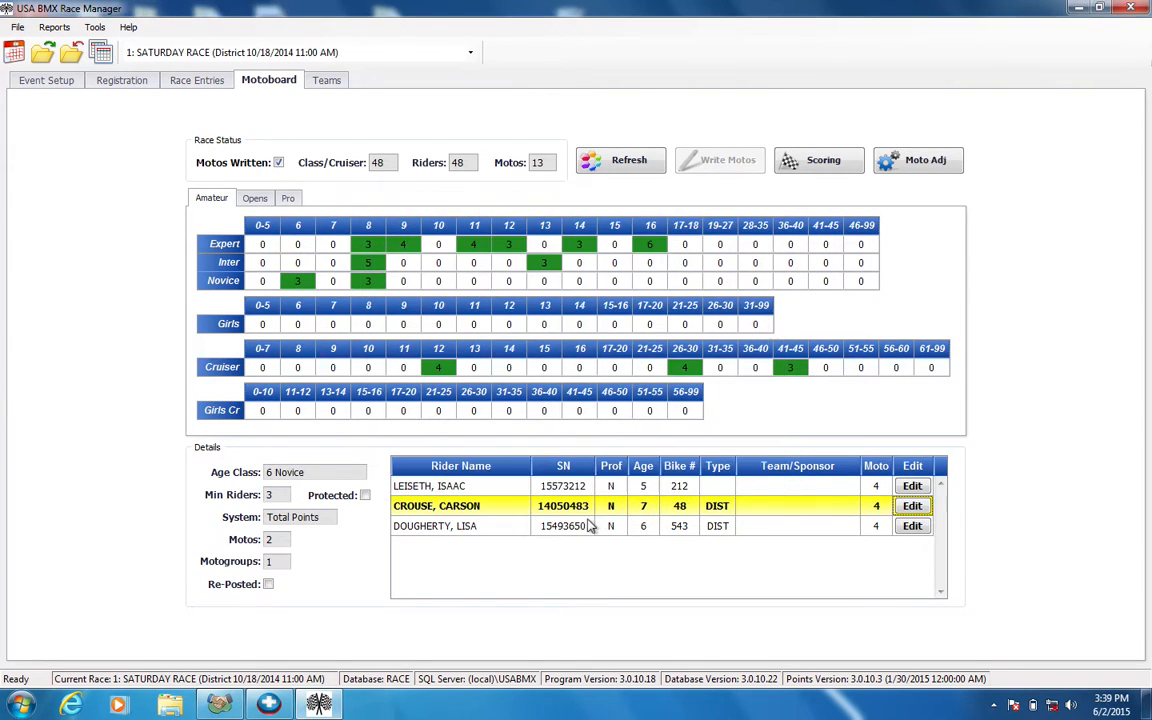
{"action": "left_click", "coordinate": [908, 507]}
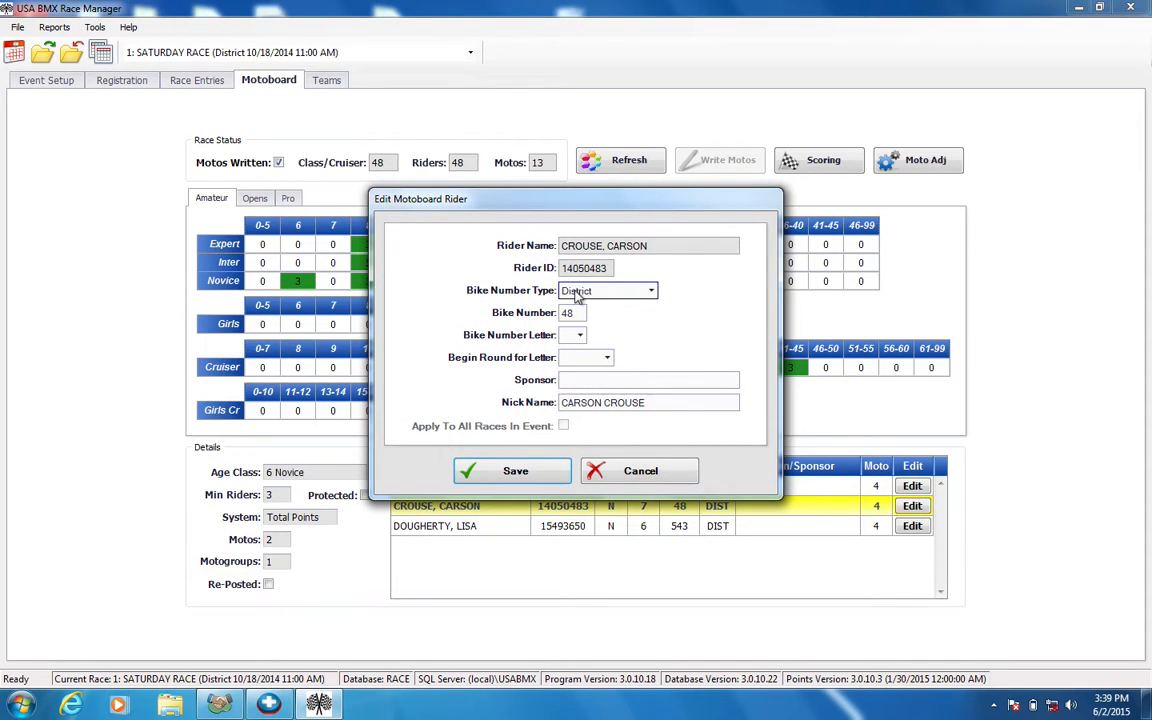
{"action": "left_click", "coordinate": [575, 291]}
{"action": "left_click", "coordinate": [575, 335]}
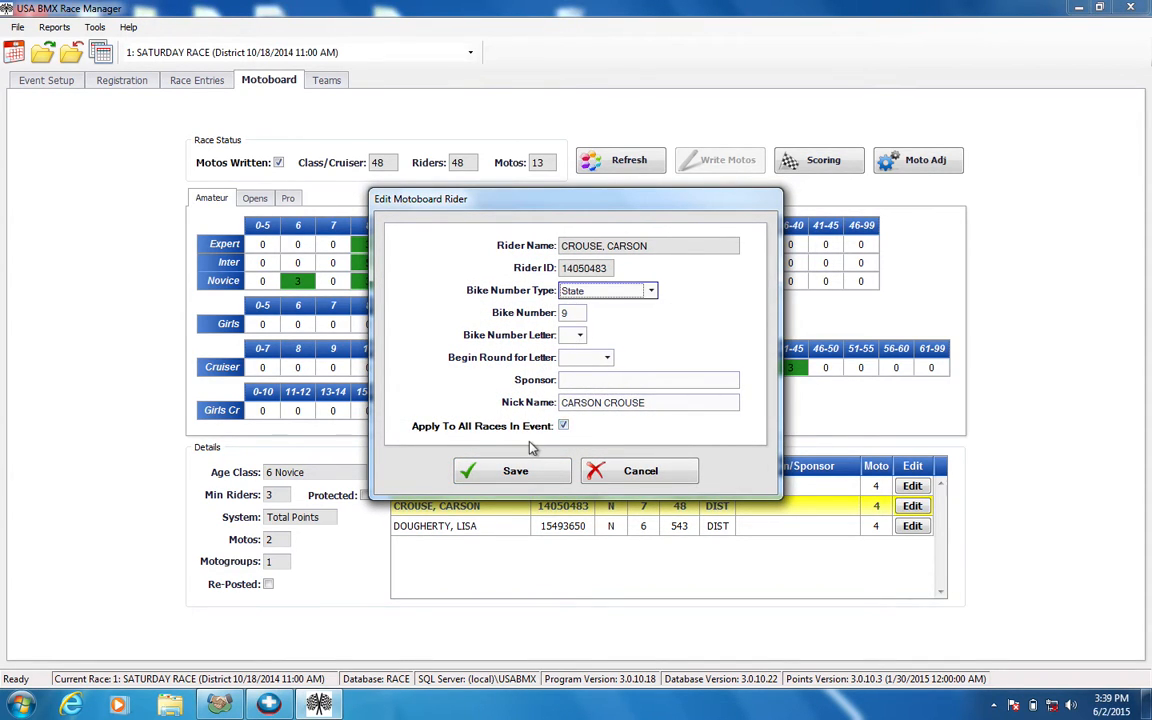
{"action": "left_click", "coordinate": [515, 471]}
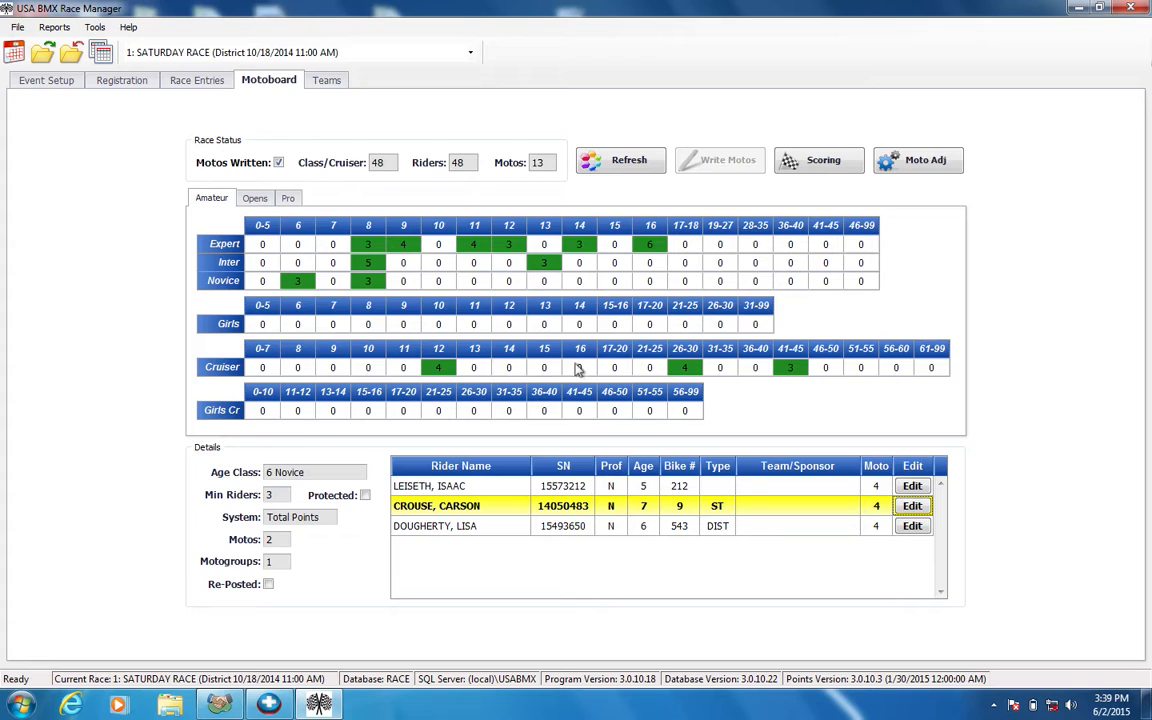
Open scoring for the race and display moto 13
{"action": "left_click", "coordinate": [815, 172]}
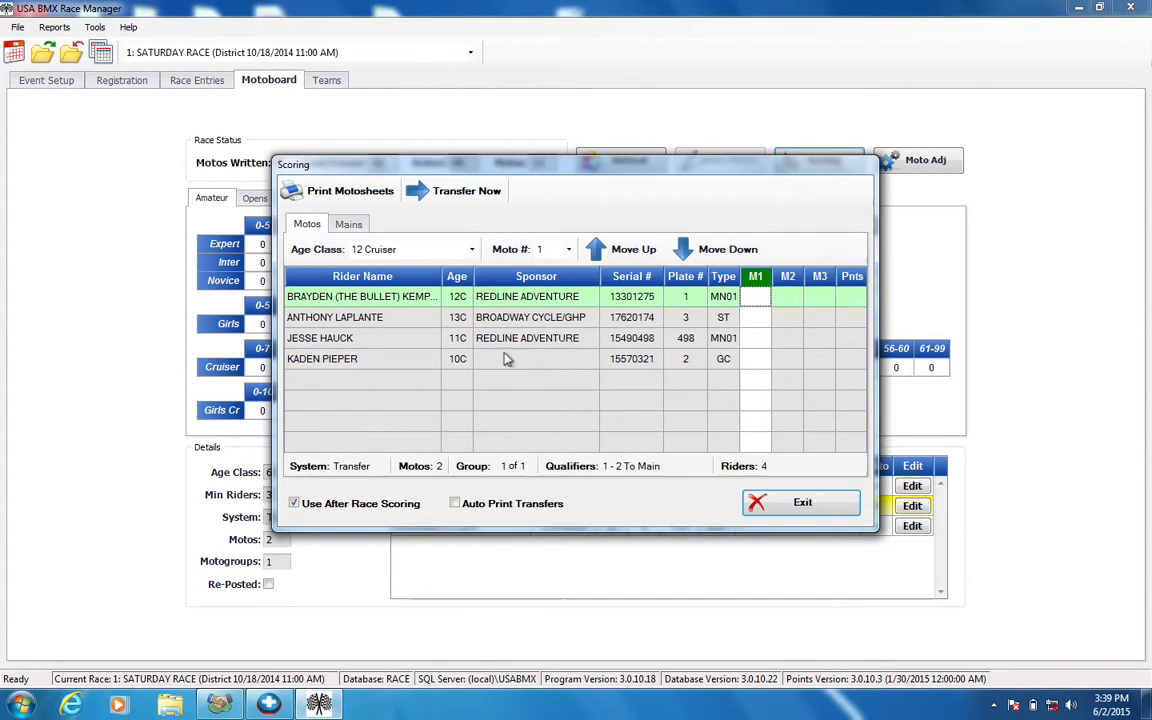
{"action": "left_click", "coordinate": [566, 249]}
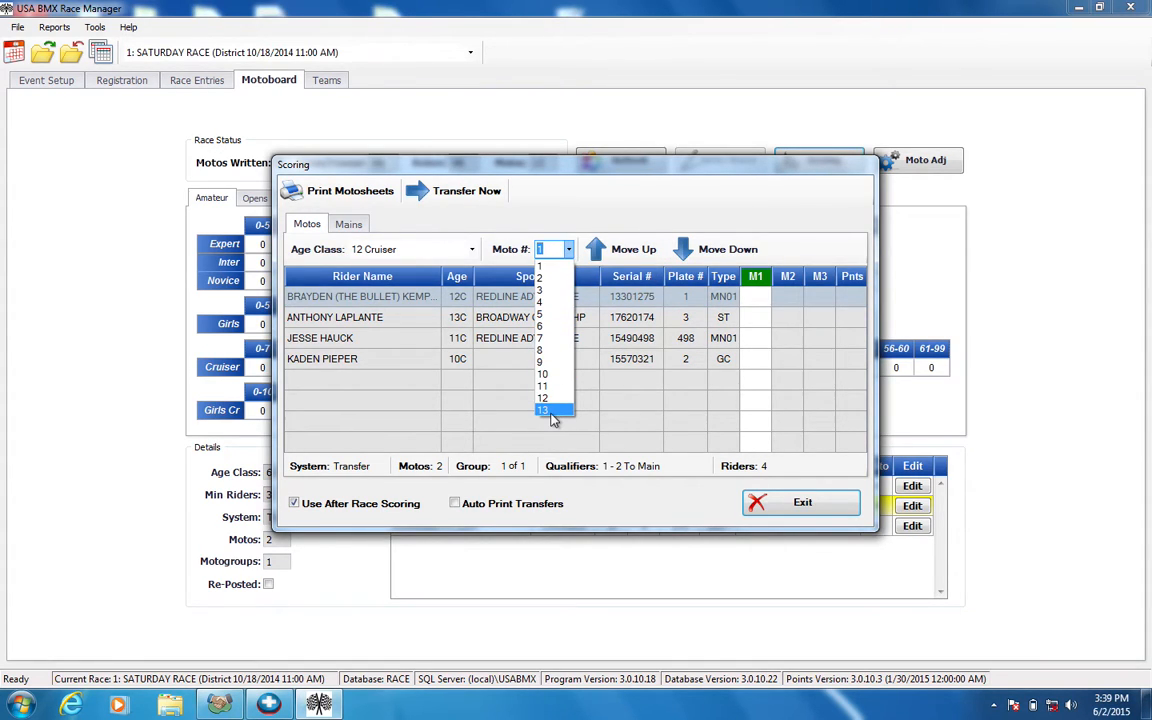
{"action": "left_click", "coordinate": [552, 411]}
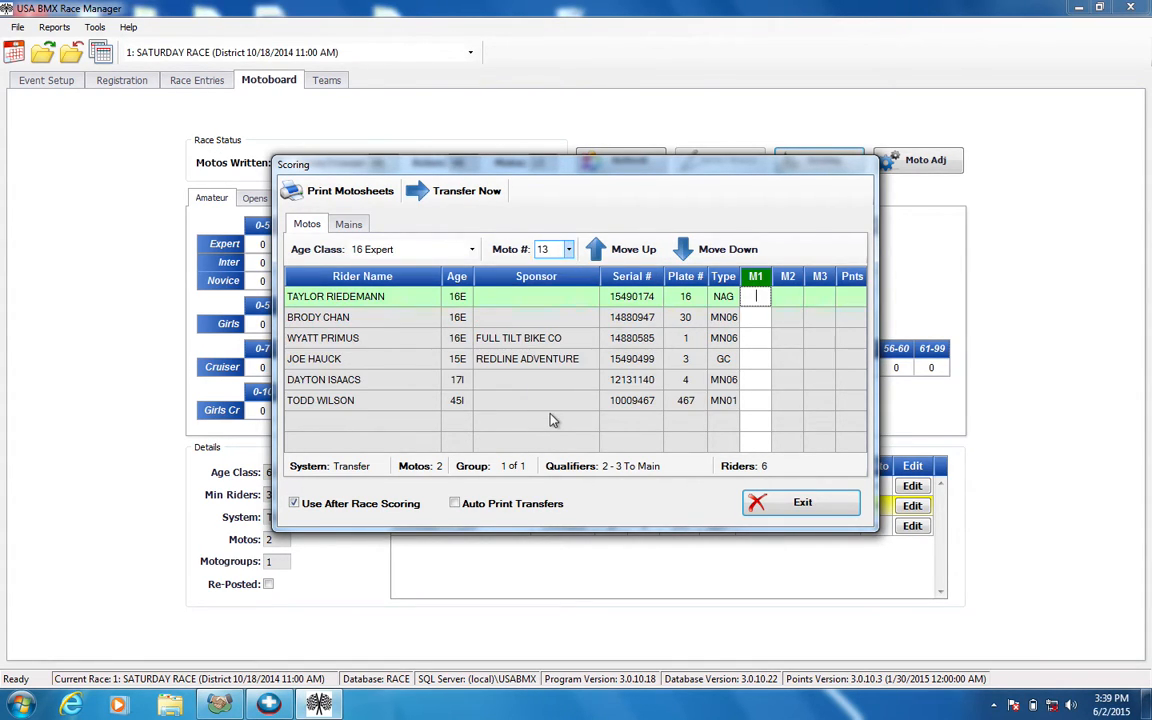
Step back through the earlier motos in scoring as far as moto 8 and exit scoring
{"action": "left_click", "coordinate": [617, 255]}
{"action": "left_click", "coordinate": [617, 257]}
{"action": "left_click", "coordinate": [617, 257]}
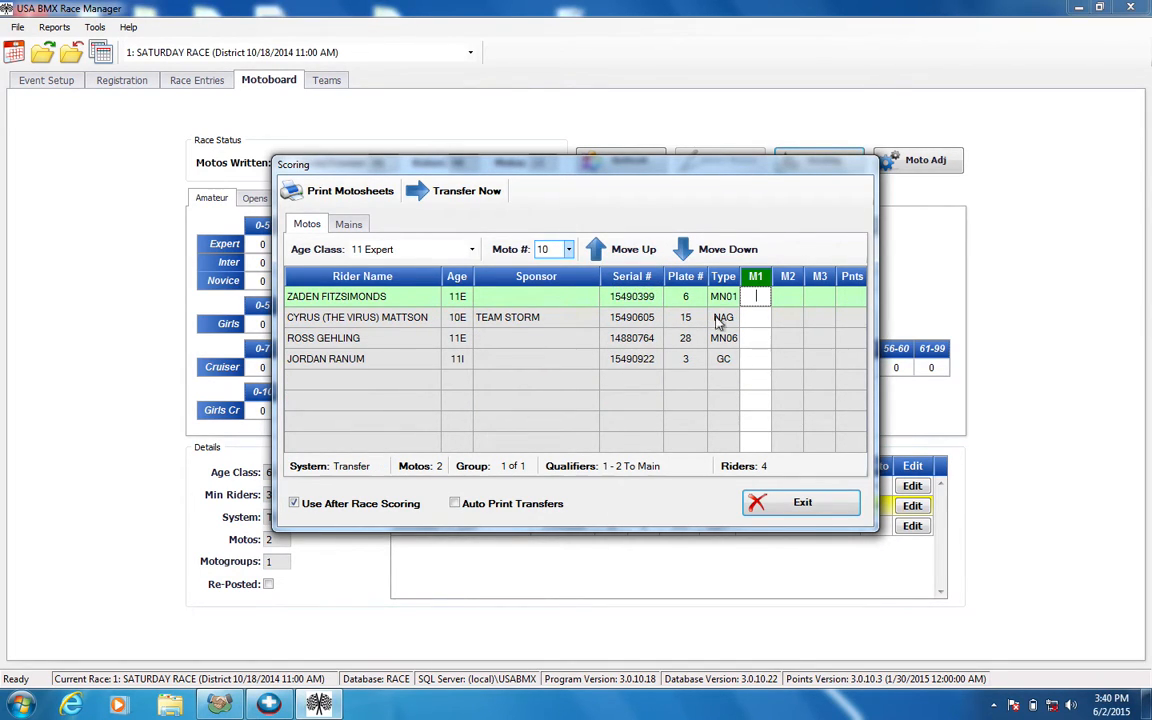
{"action": "left_click", "coordinate": [652, 250]}
{"action": "left_click", "coordinate": [652, 250]}
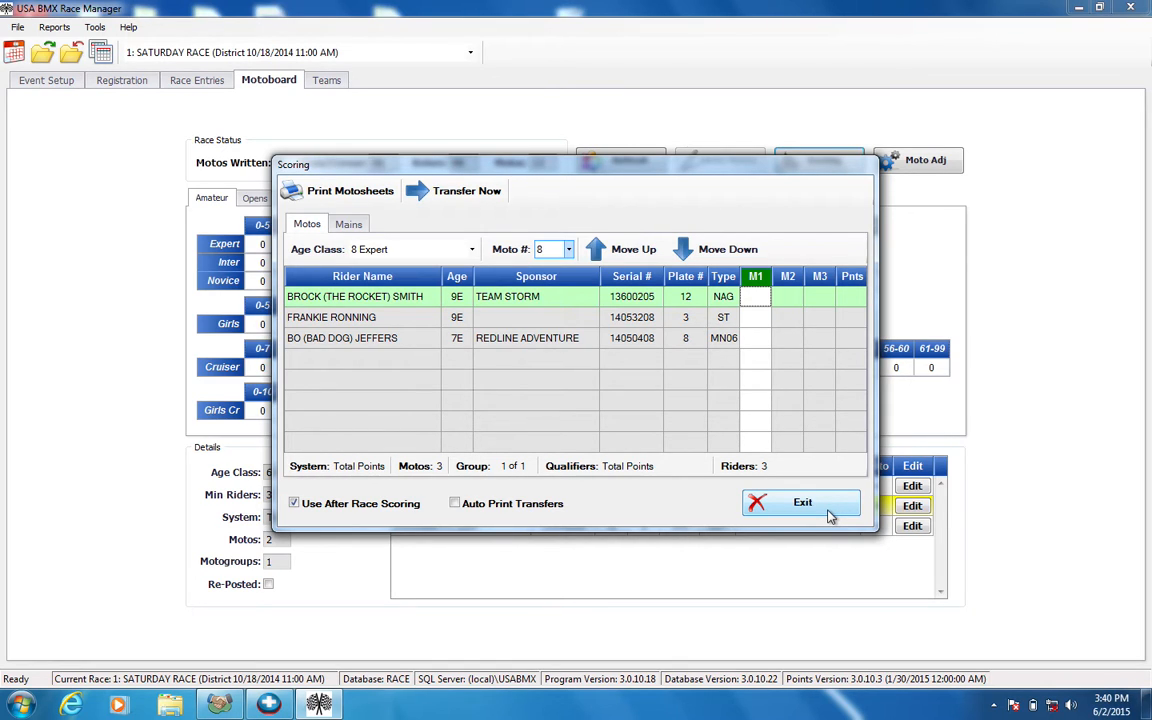
{"action": "left_click", "coordinate": [824, 512]}
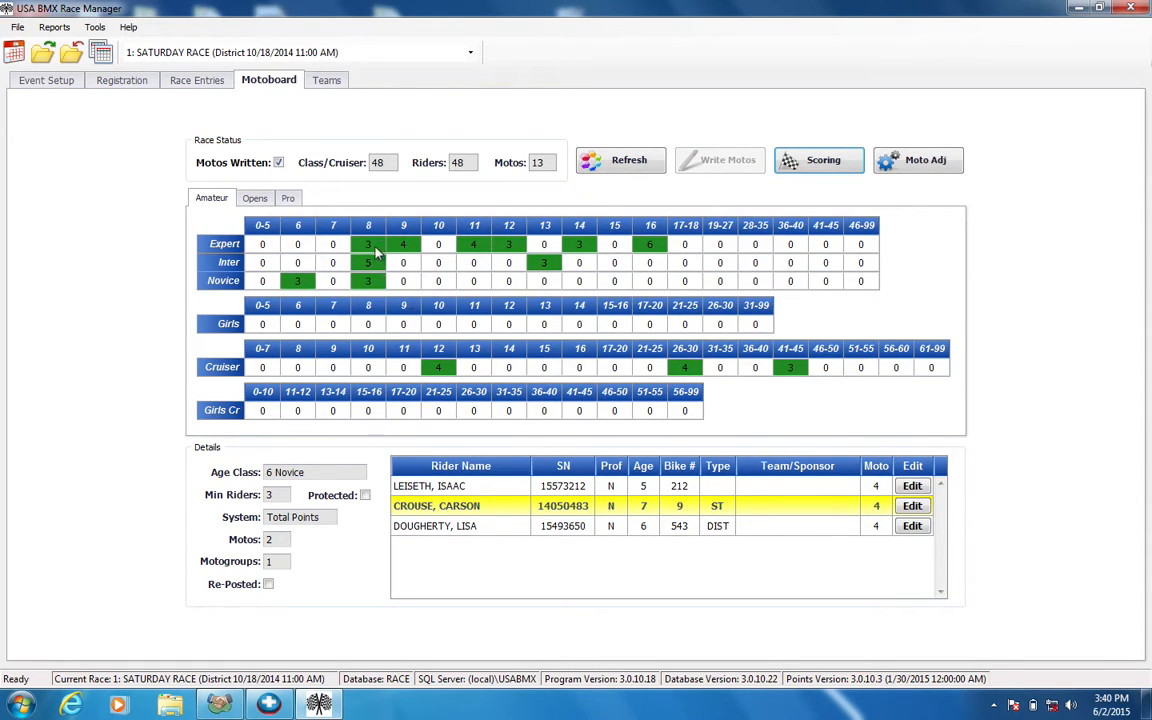
Check the riders in the 8 Expert, 5 & Under Novice, 6 Novice and 8 Novice classes on the motoboard
{"action": "left_click", "coordinate": [370, 246]}
{"action": "left_click", "coordinate": [262, 281]}
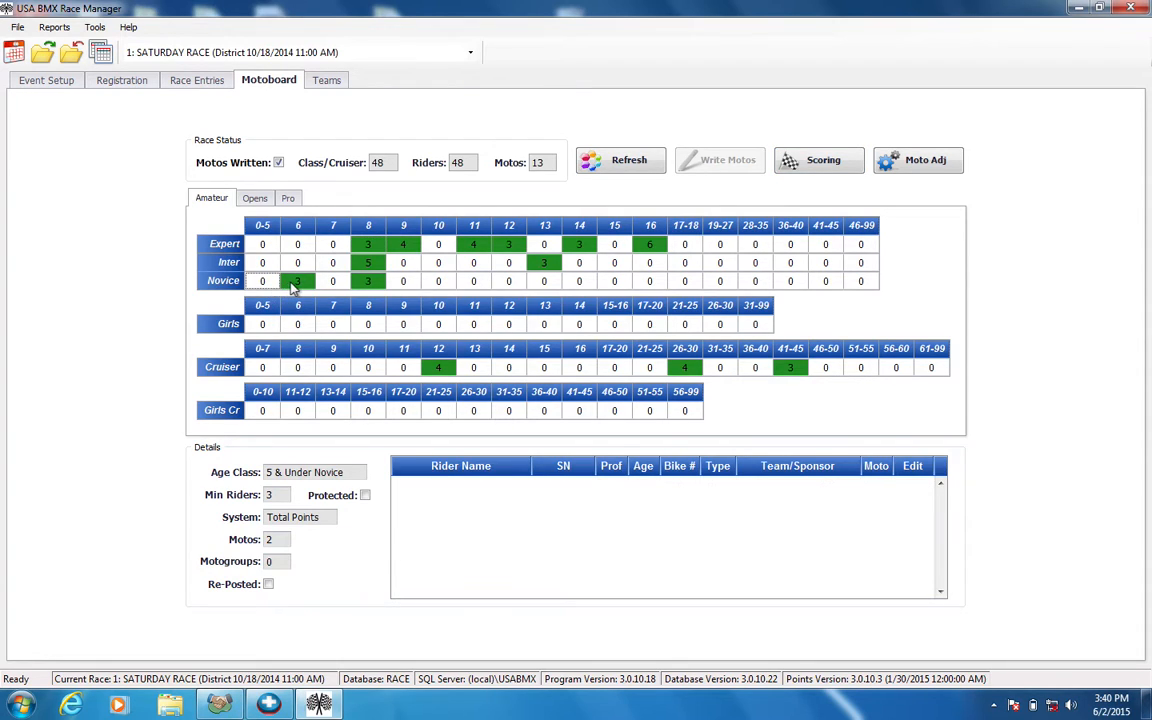
{"action": "left_click", "coordinate": [292, 284]}
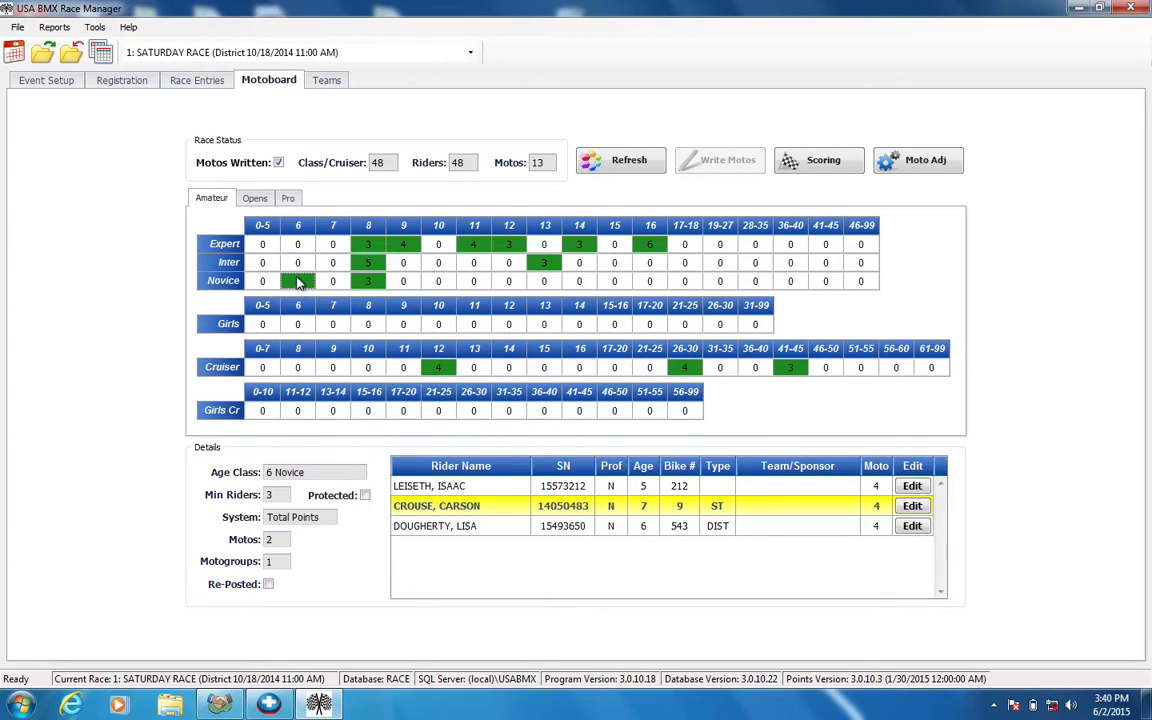
{"action": "left_click", "coordinate": [369, 281]}
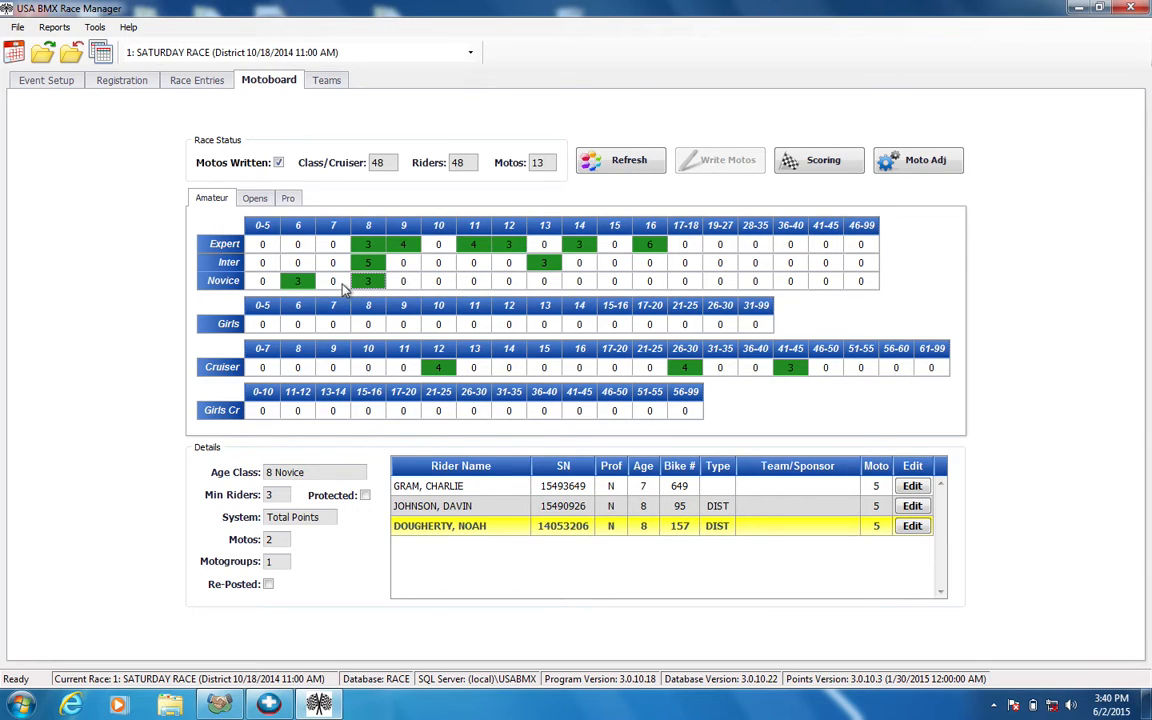
{"action": "left_click", "coordinate": [342, 283]}
{"action": "left_click", "coordinate": [368, 282]}
{"action": "left_click", "coordinate": [297, 282]}
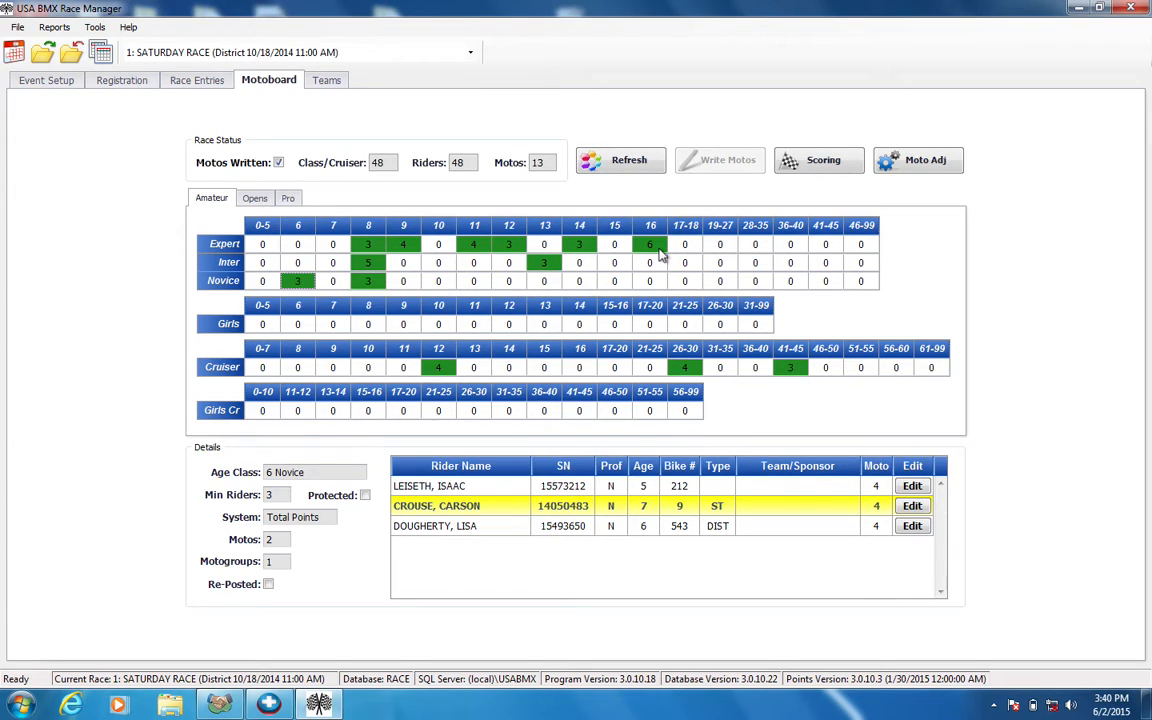
Open the motosheet package print settings from scoring and select the Kyocera CS 6551ci KX printer, keeping the round as Motos
{"action": "left_click", "coordinate": [800, 160]}
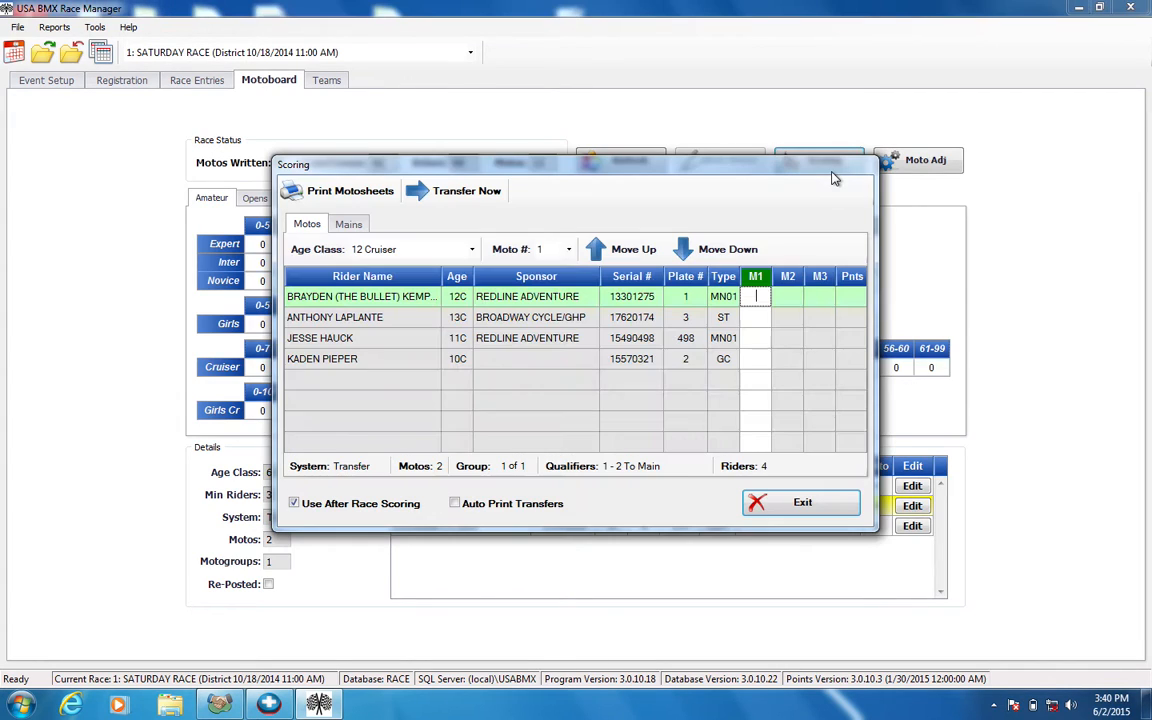
{"action": "left_click_drag", "start_coordinate": [787, 168], "coordinate": [797, 205]}
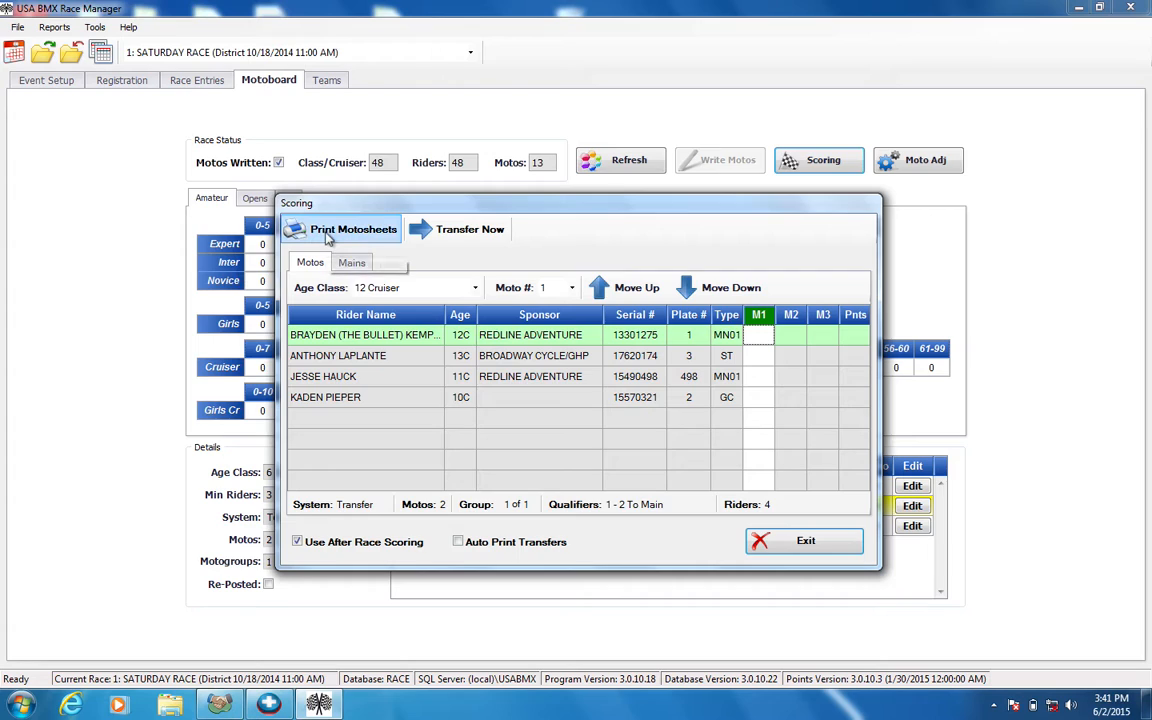
{"action": "left_click", "coordinate": [326, 234]}
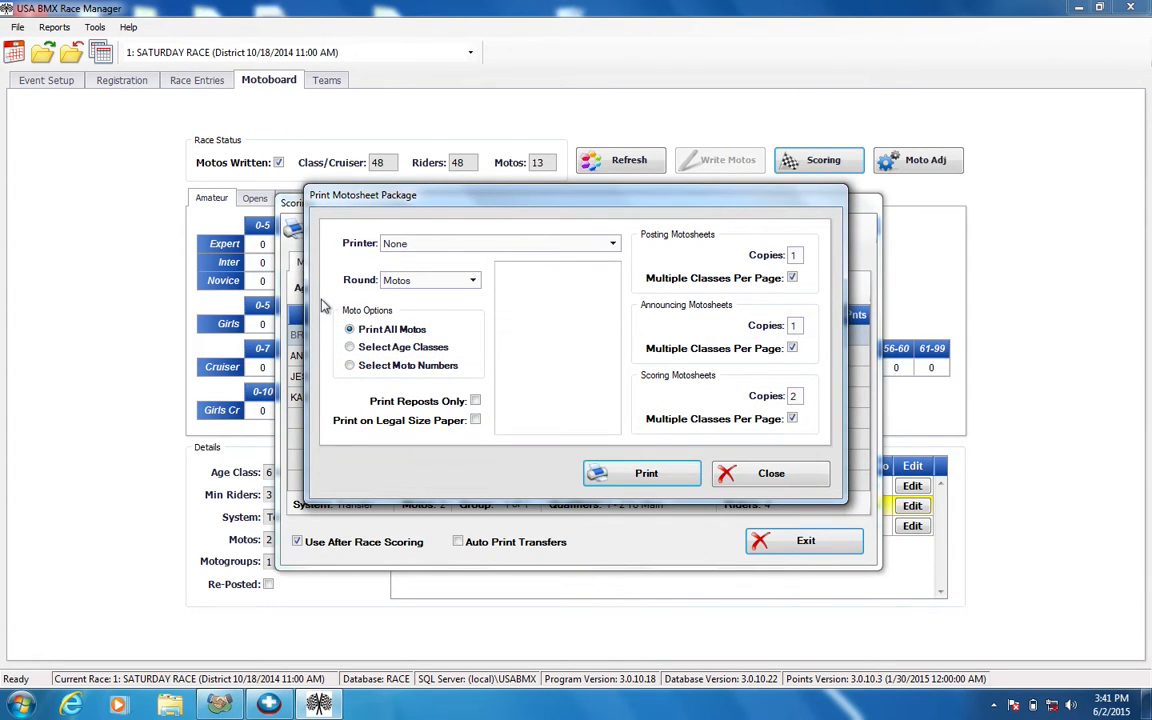
{"action": "left_click", "coordinate": [415, 246]}
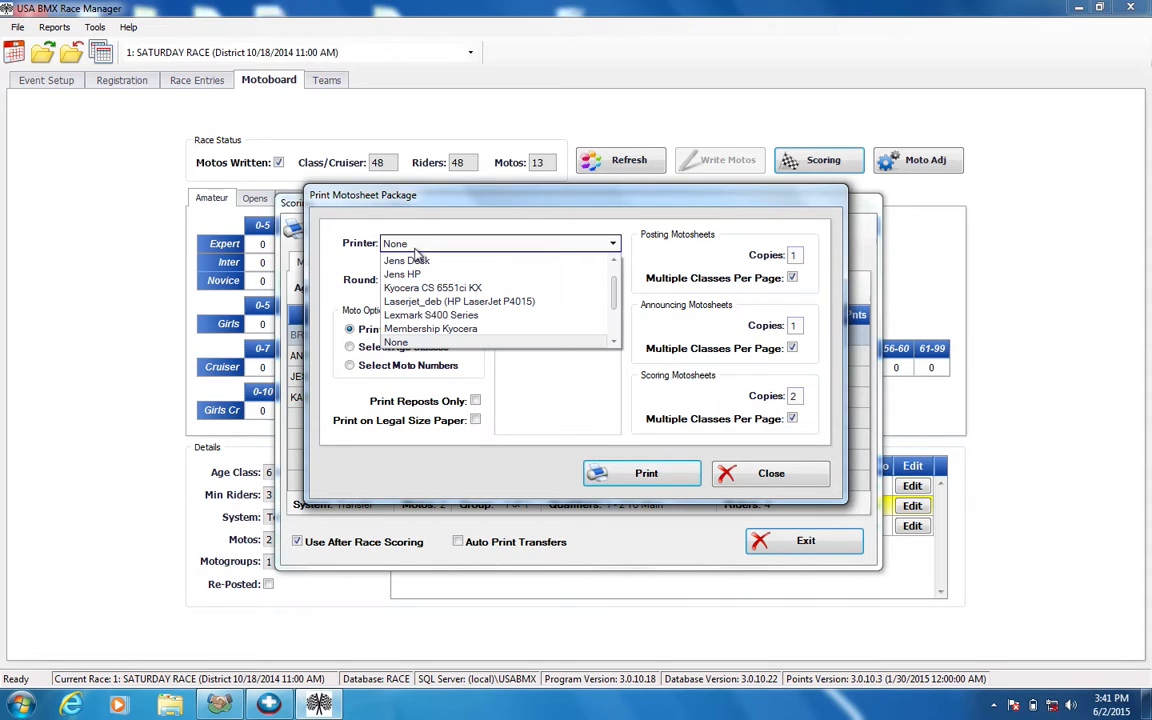
{"action": "scroll", "coordinate": [416, 275], "scroll_direction": "up", "scroll_amount": 1}
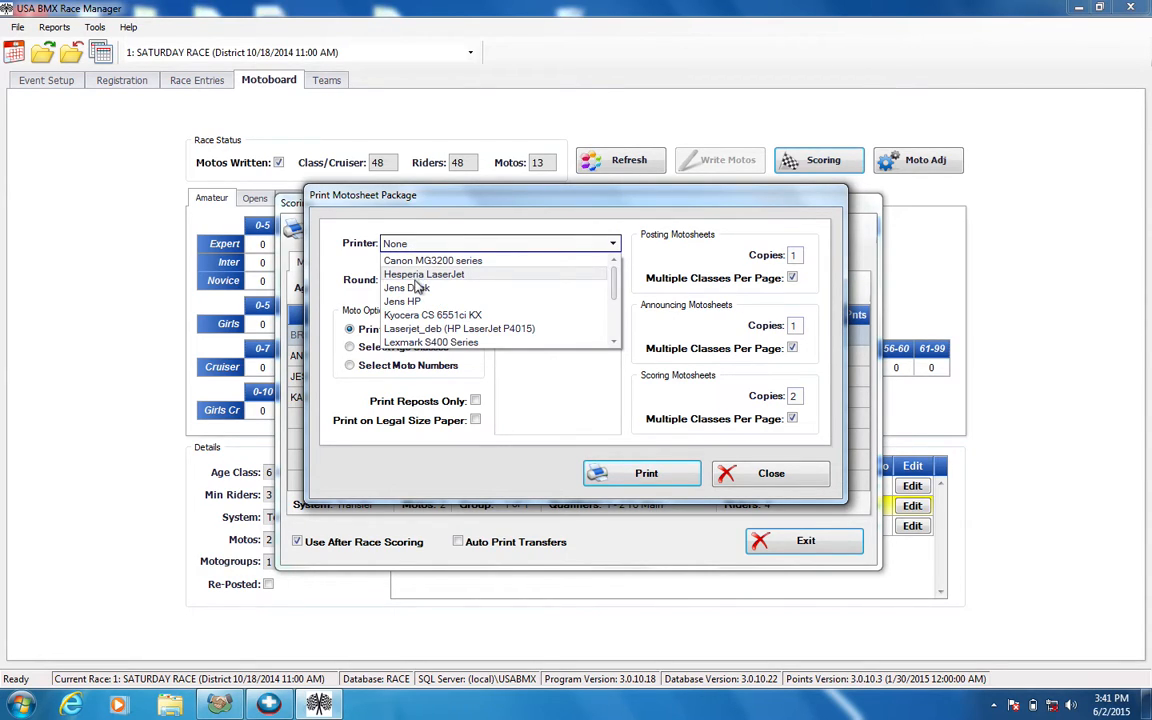
{"action": "scroll", "coordinate": [410, 316], "scroll_direction": "down", "scroll_amount": 3}
{"action": "scroll", "coordinate": [400, 316], "scroll_direction": "up", "scroll_amount": 3}
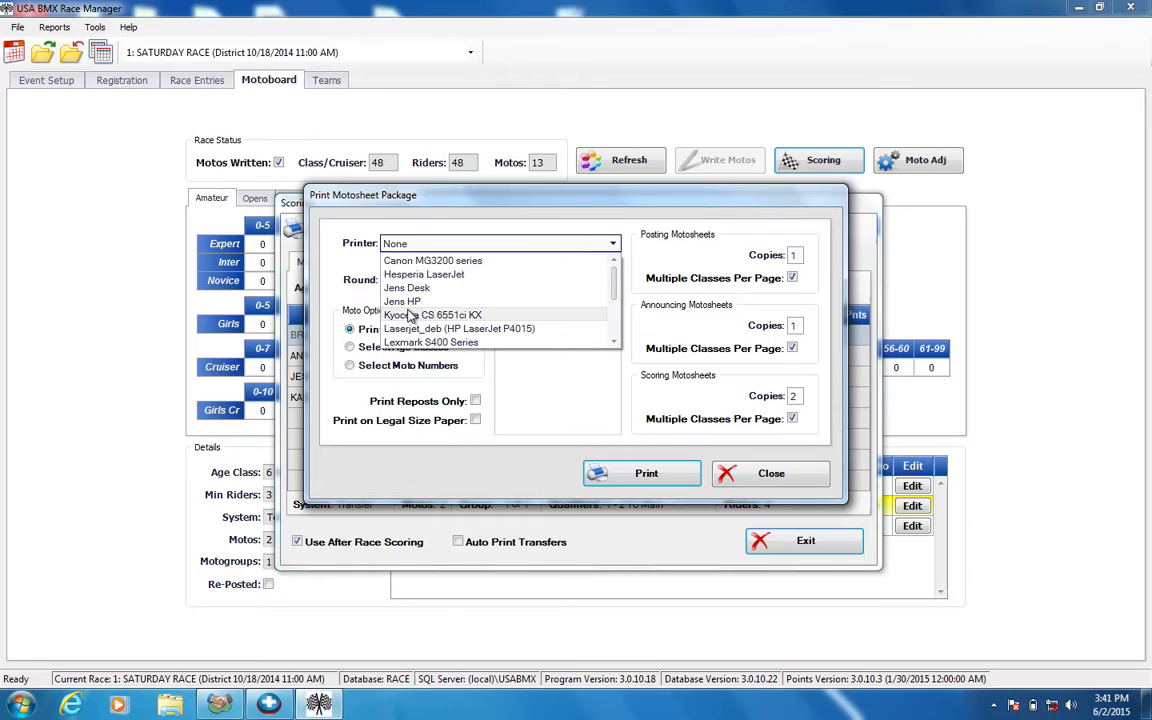
{"action": "scroll", "coordinate": [613, 292], "scroll_direction": "down", "scroll_amount": 1}
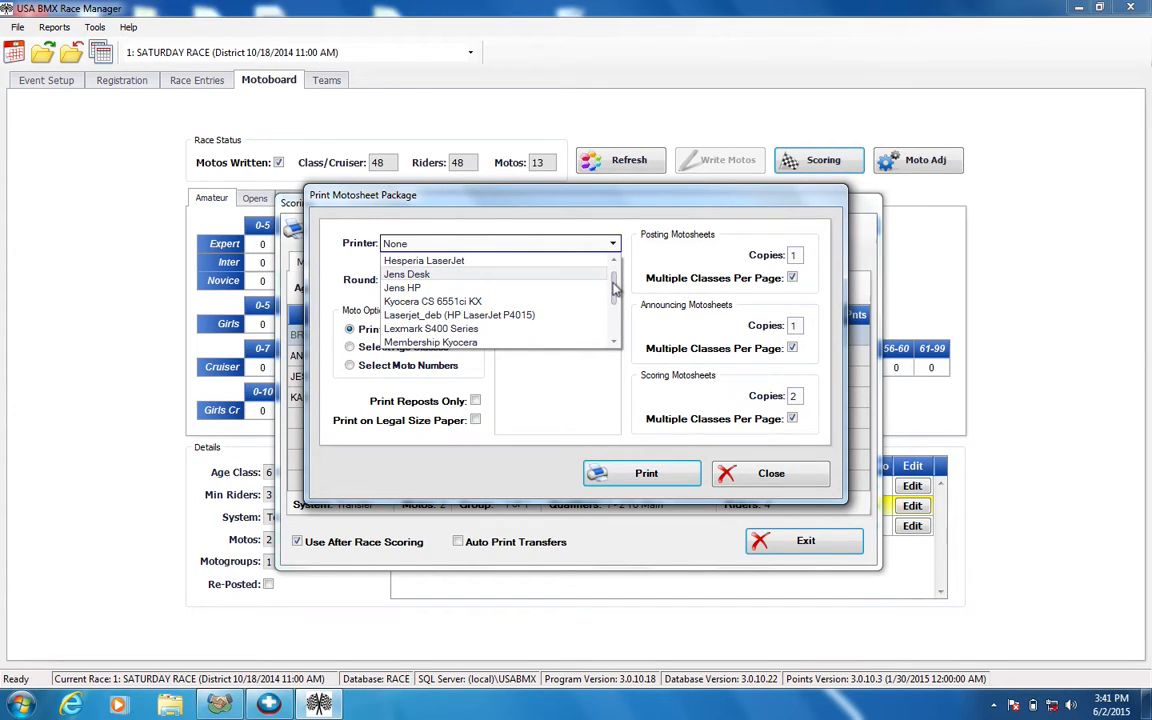
{"action": "scroll", "coordinate": [552, 265], "scroll_direction": "down", "scroll_amount": 1}
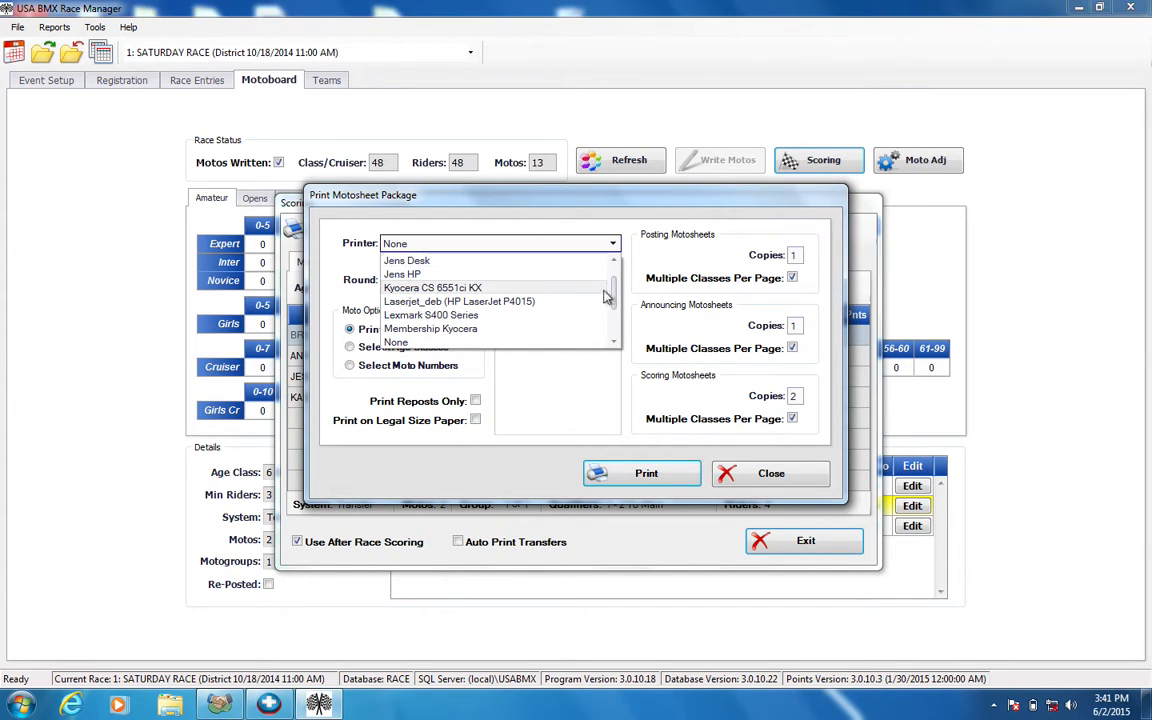
{"action": "left_click", "coordinate": [507, 289]}
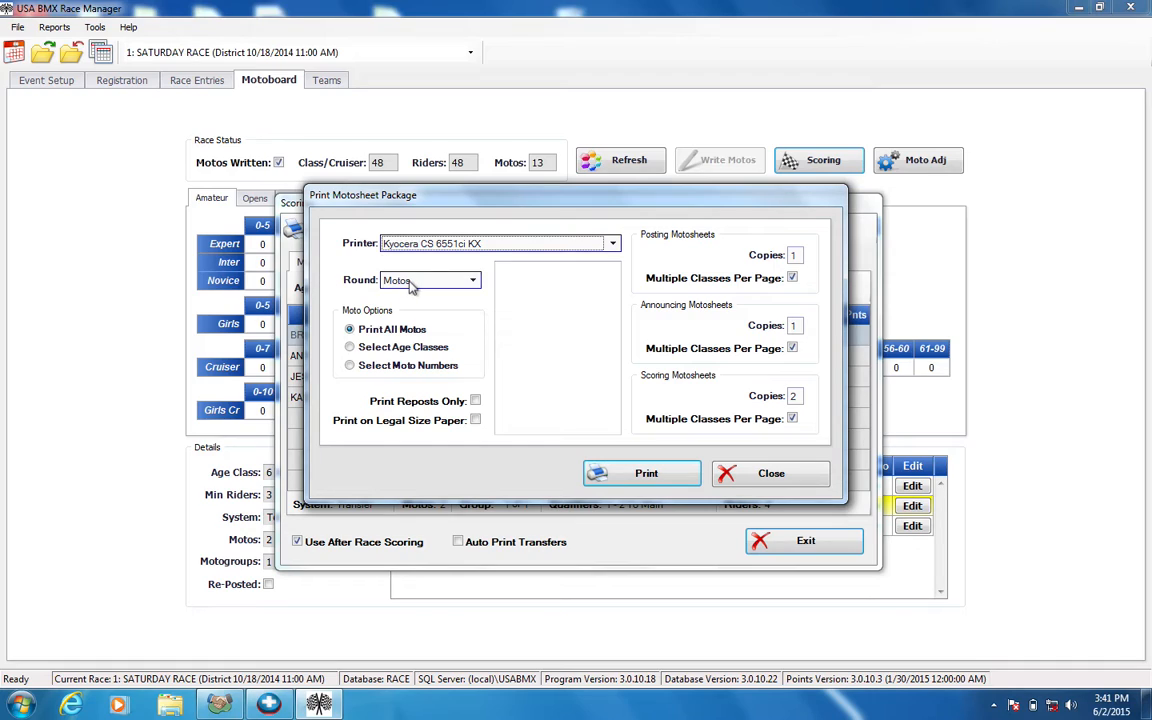
{"action": "left_click", "coordinate": [410, 285]}
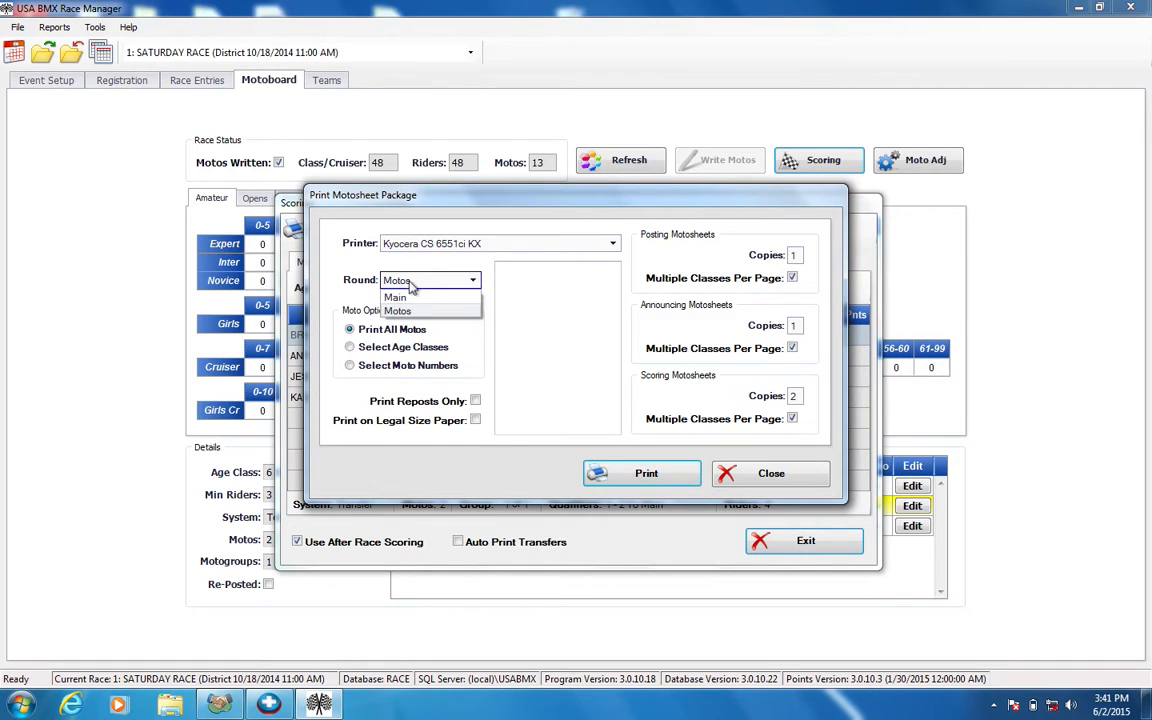
{"action": "left_click", "coordinate": [410, 285]}
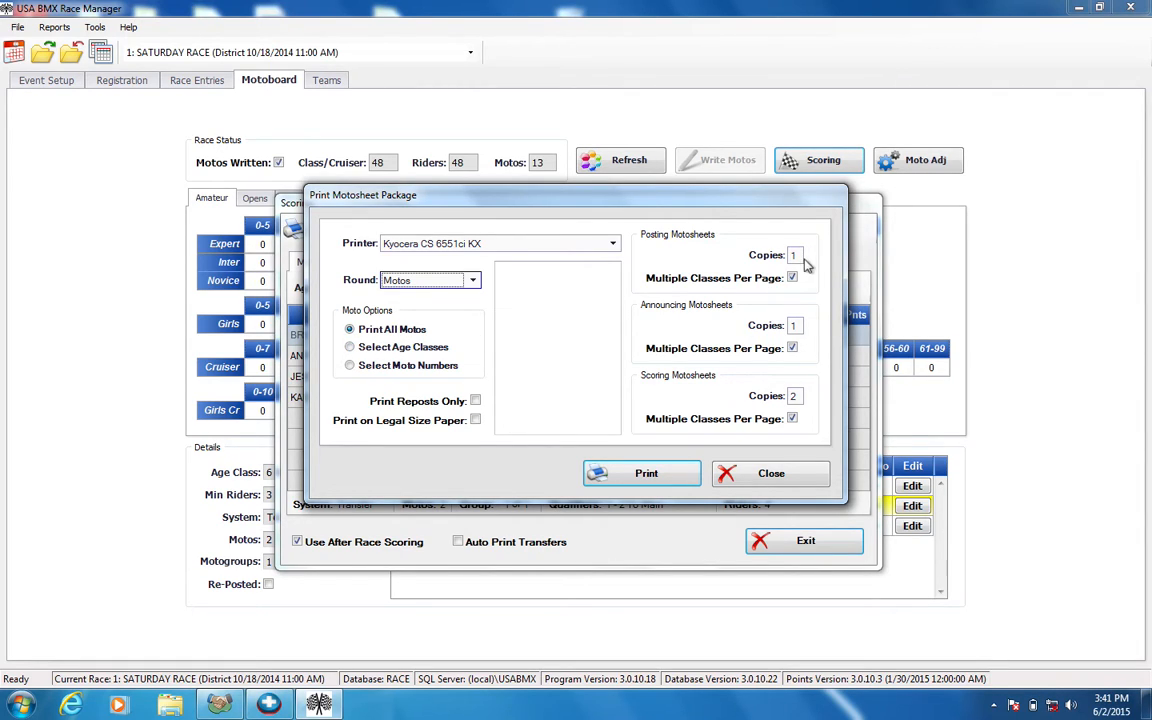
Set the scoring motosheets to 1 copy and disable multiple classes per page for the posting, announcing and scoring motosheets
{"action": "left_click_drag", "start_coordinate": [797, 255], "coordinate": [776, 257]}
{"action": "left_click", "coordinate": [792, 278]}
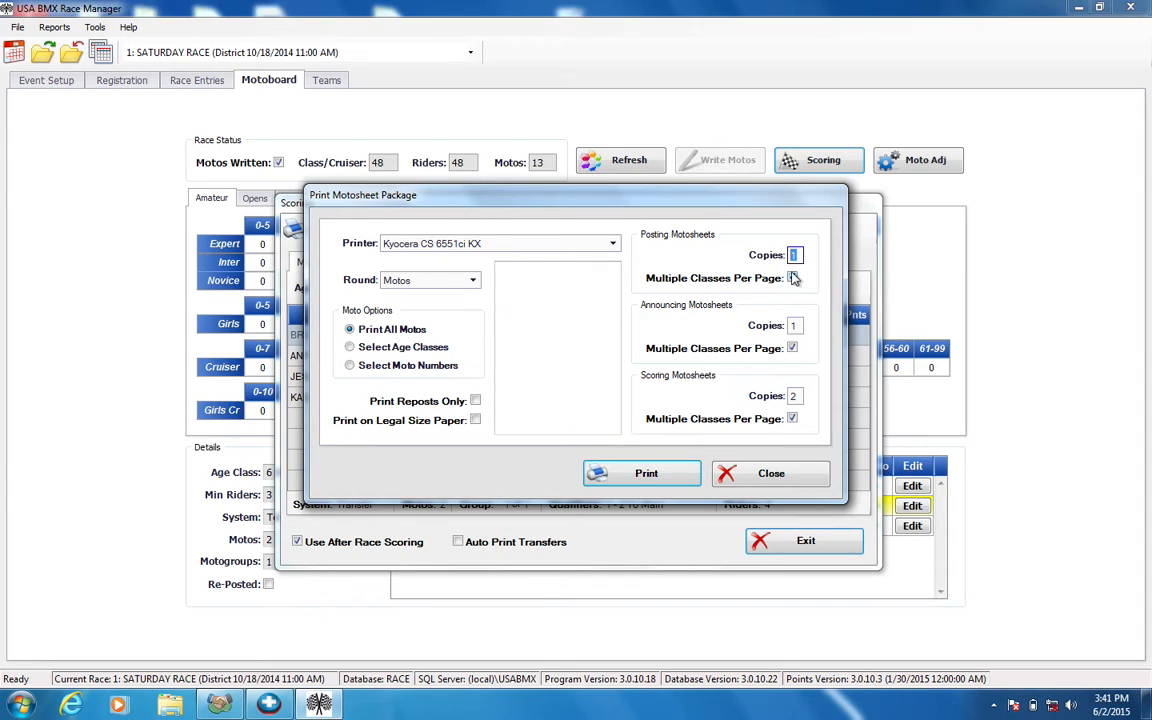
{"action": "left_click", "coordinate": [792, 278]}
{"action": "left_click", "coordinate": [792, 397]}
{"action": "type", "text": "1"}
{"action": "key", "text": "BackSpace"}
{"action": "key", "text": "BackSpace"}
{"action": "type", "text": "1"}
{"action": "left_click", "coordinate": [792, 419]}
{"action": "left_click", "coordinate": [792, 348]}
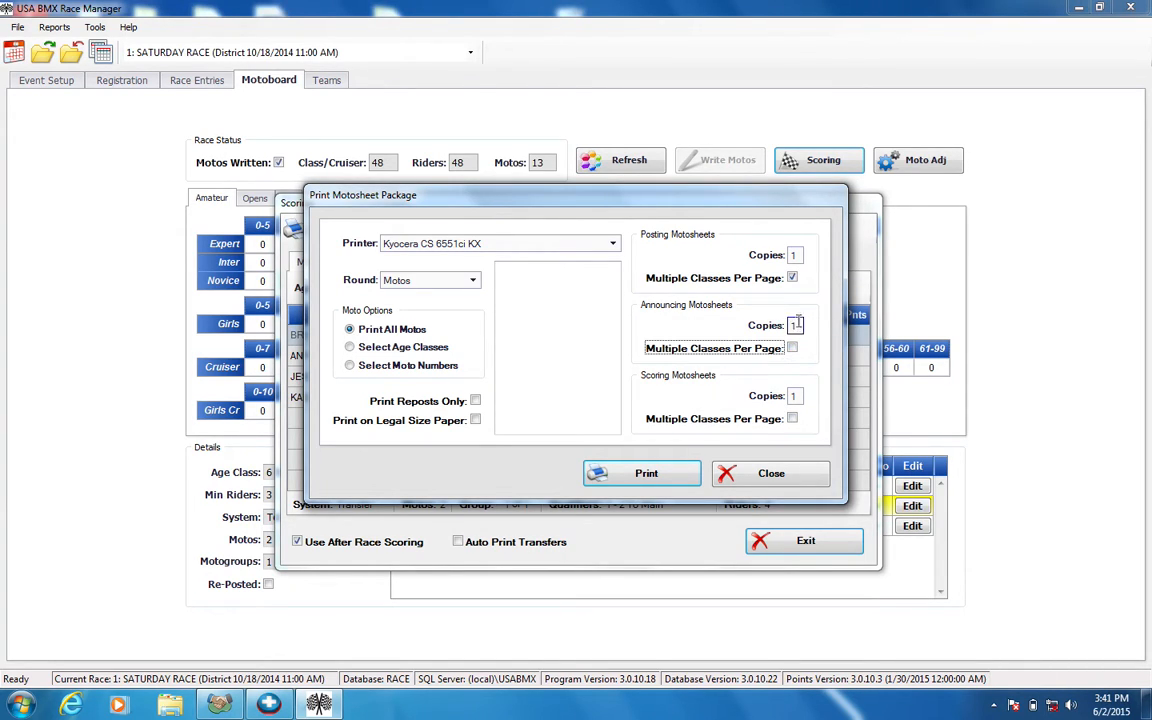
{"action": "left_click", "coordinate": [793, 279]}
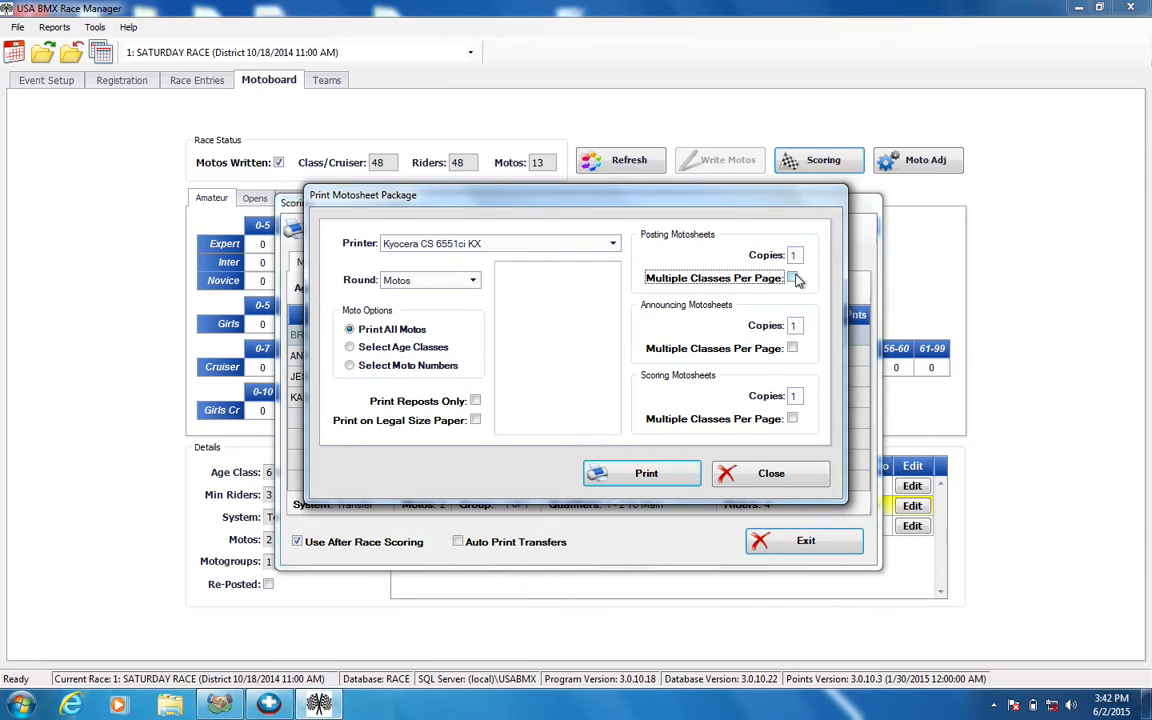
Set the motosheet copies to 0 for posting, 1 for announcing and 0 for scoring
{"action": "key", "text": "shift+Tab"}
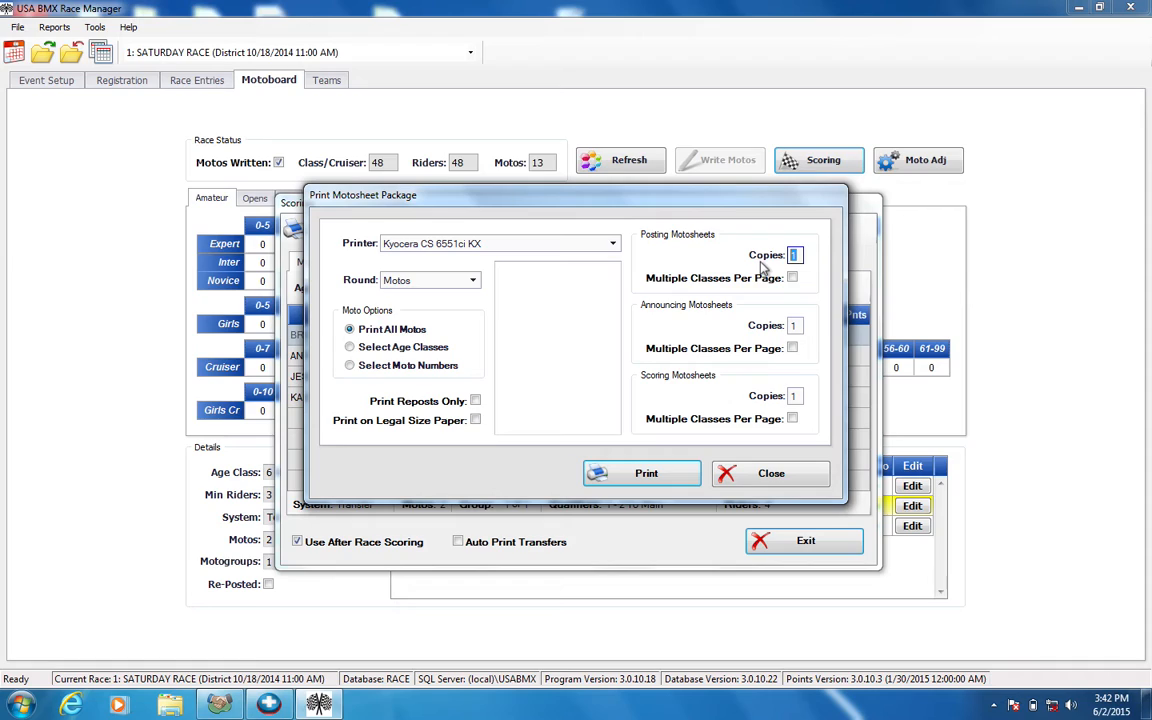
{"action": "key", "text": "Tab"}
{"action": "key", "text": "Tab"}
{"action": "type", "text": "0"}
{"action": "key", "text": "Tab"}
{"action": "key", "text": "BackSpace"}
{"action": "type", "text": "0"}
{"action": "double_click", "coordinate": [795, 255]}
{"action": "type", "text": "0"}
{"action": "key", "text": "Tab"}
{"action": "key", "text": "Tab"}
{"action": "type", "text": "1"}
{"action": "key", "text": "Tab"}
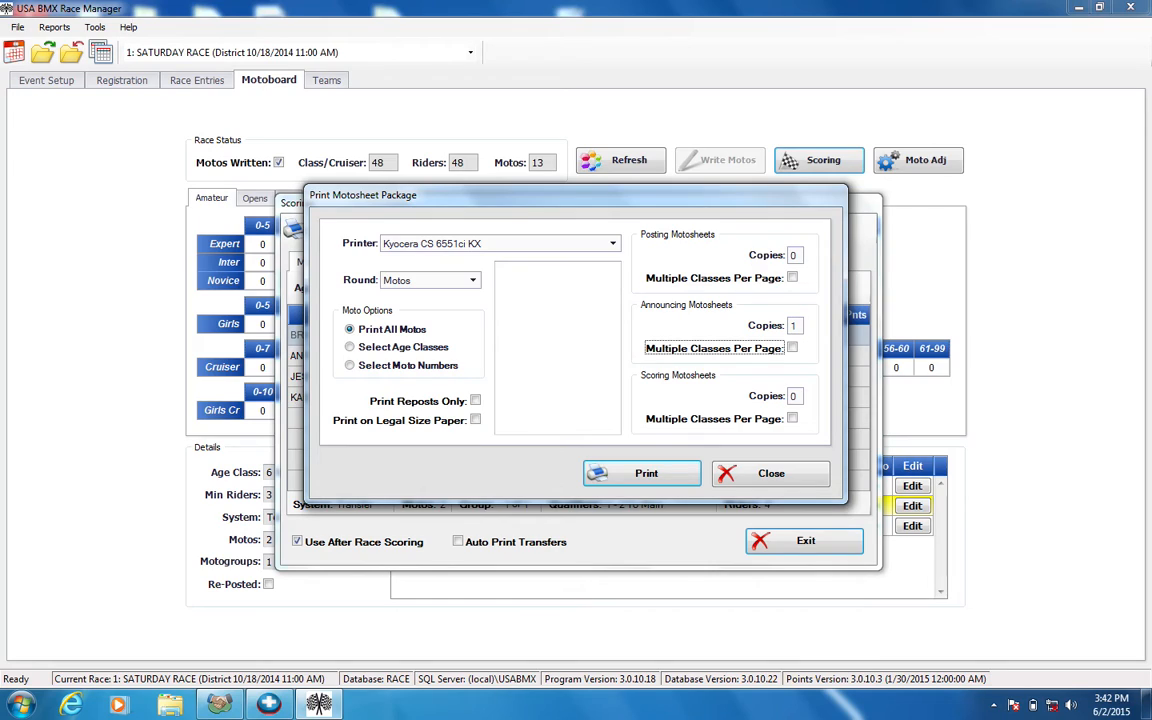
Set the announcing motosheets to 0 copies and the scoring motosheets to 1, and close the print settings without printing
{"action": "double_click", "coordinate": [794, 325]}
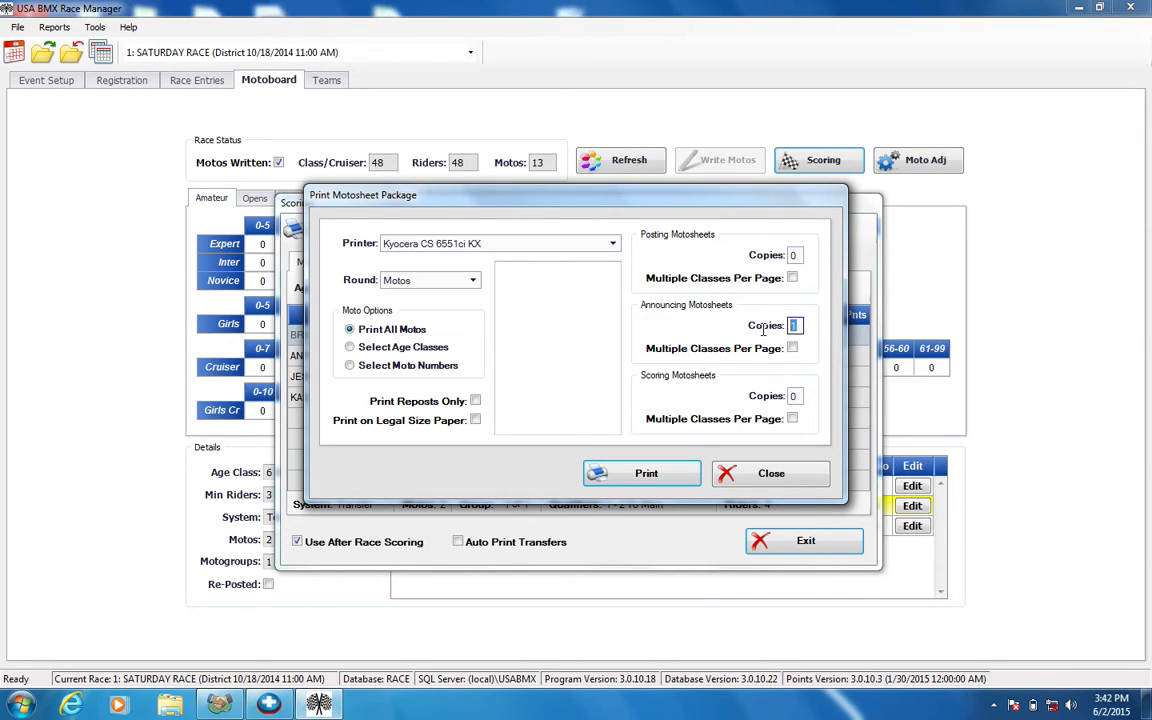
{"action": "type", "text": "0"}
{"action": "key", "text": "Tab"}
{"action": "key", "text": "Tab"}
{"action": "key", "text": "BackSpace"}
{"action": "type", "text": "1"}
{"action": "key", "text": "Tab"}
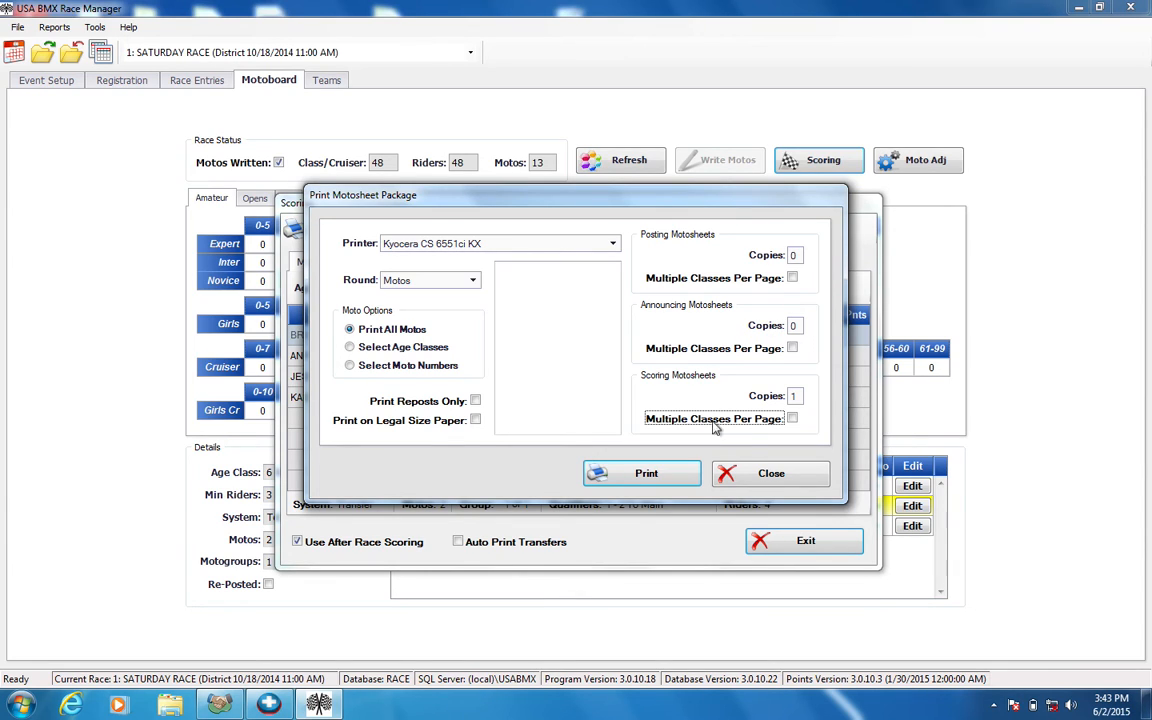
{"action": "left_click", "coordinate": [765, 475]}
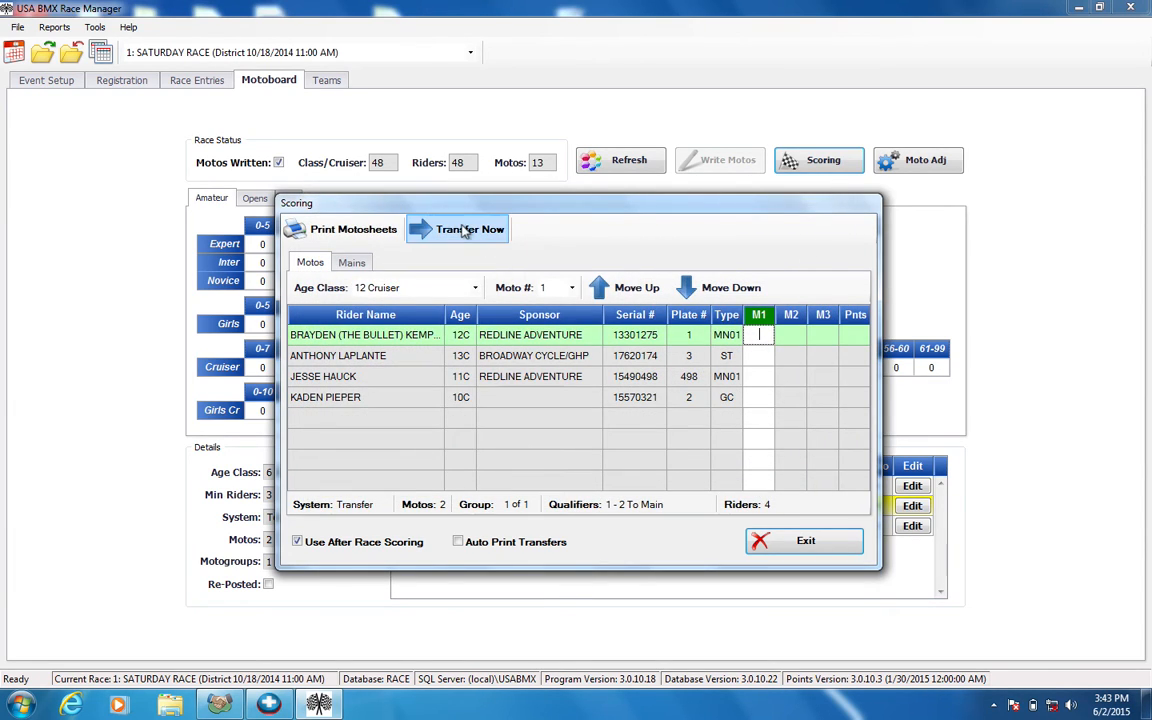
Exit scoring and check the riders in the 26-30 Cruiser and 41-45 Cruiser classes
{"action": "left_click", "coordinate": [768, 542]}
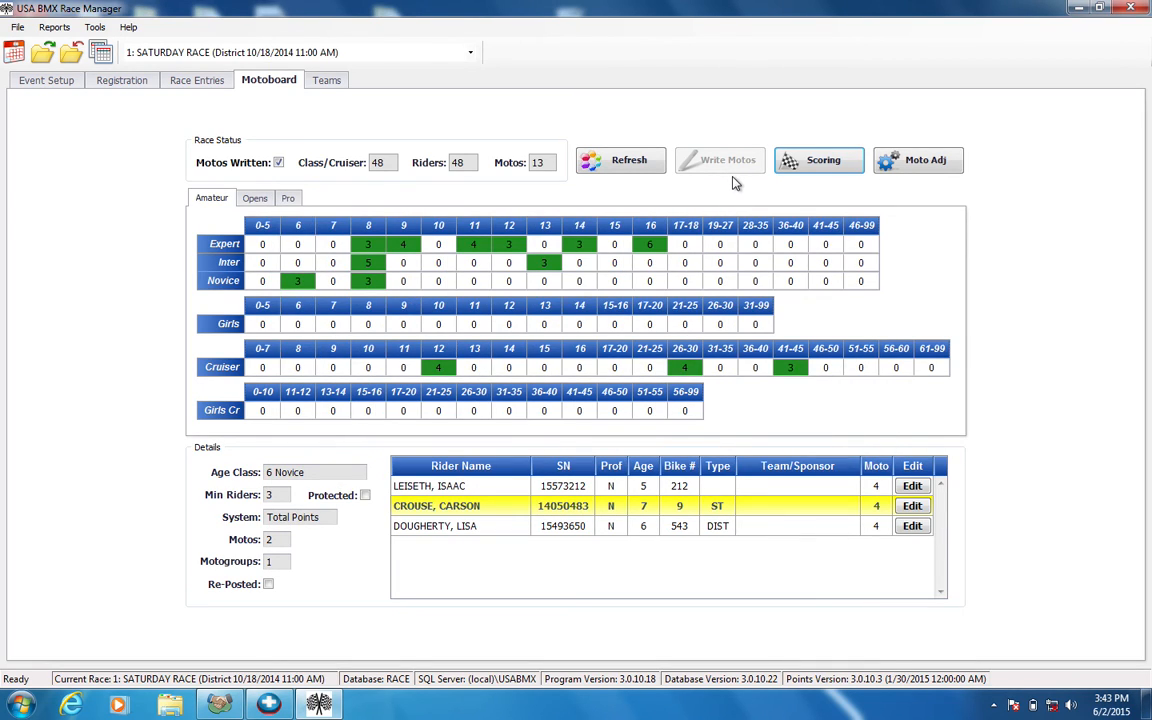
{"action": "left_click", "coordinate": [685, 367]}
{"action": "left_click", "coordinate": [792, 369]}
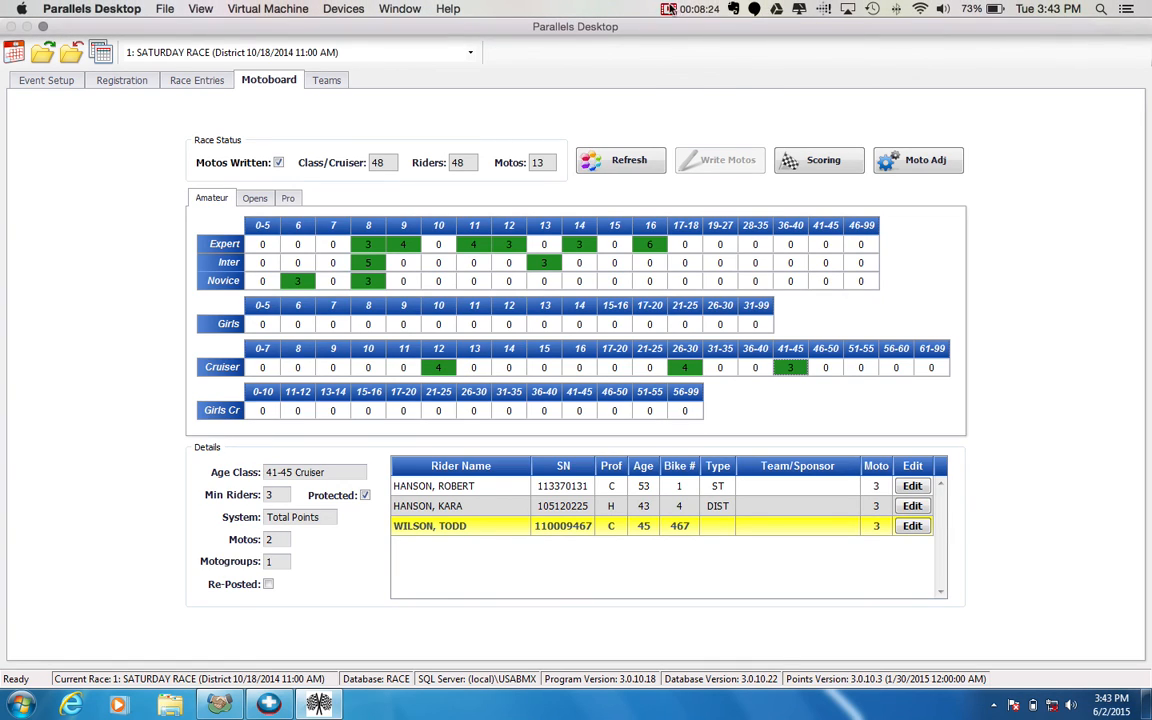
{"action": "left_click", "coordinate": [680, 8]}
{"action": "left_click", "coordinate": [680, 28]}
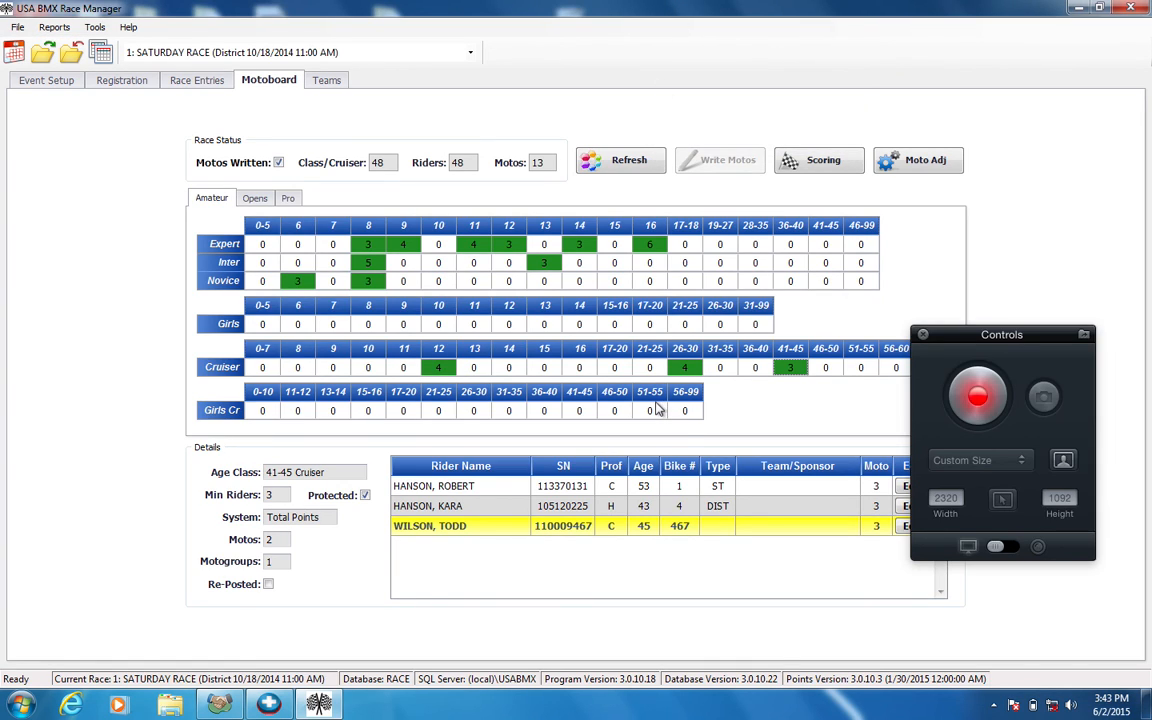